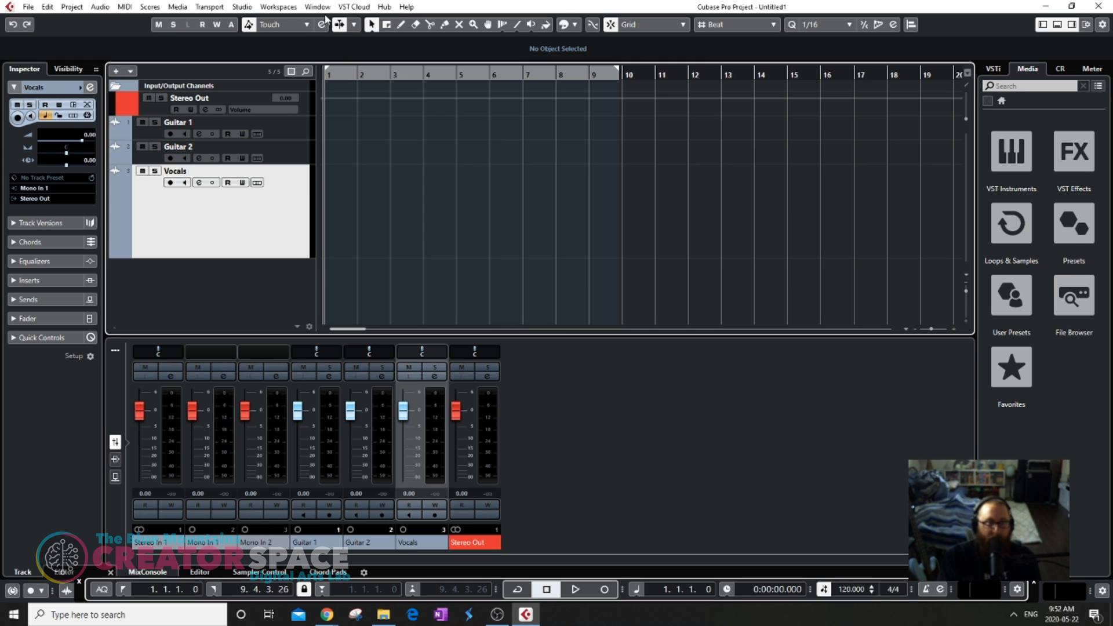
Open the control panel of the Yamaha Steinberg USB ASIO driver from the Studio Setup.
left_click(276, 8)
mouse_move(248, 9)
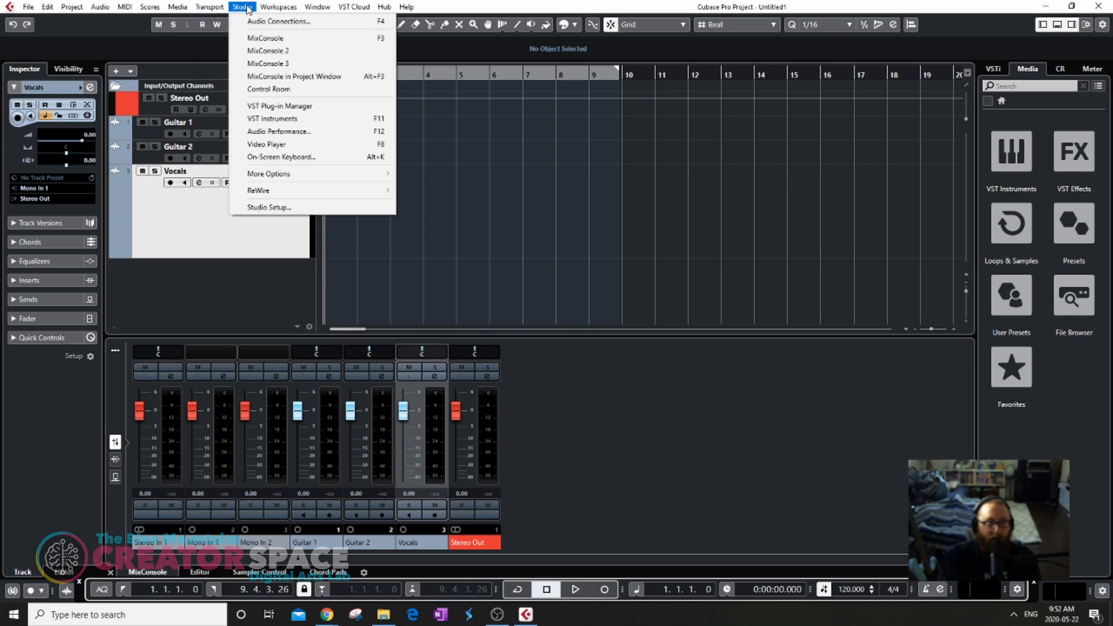
left_click(263, 207)
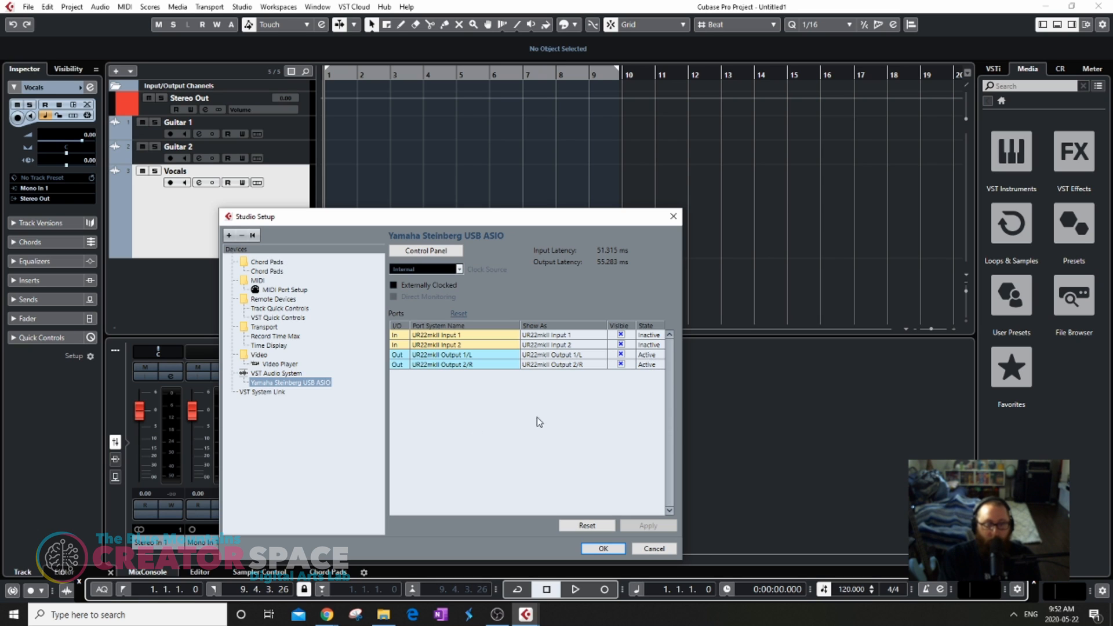
left_click(432, 252)
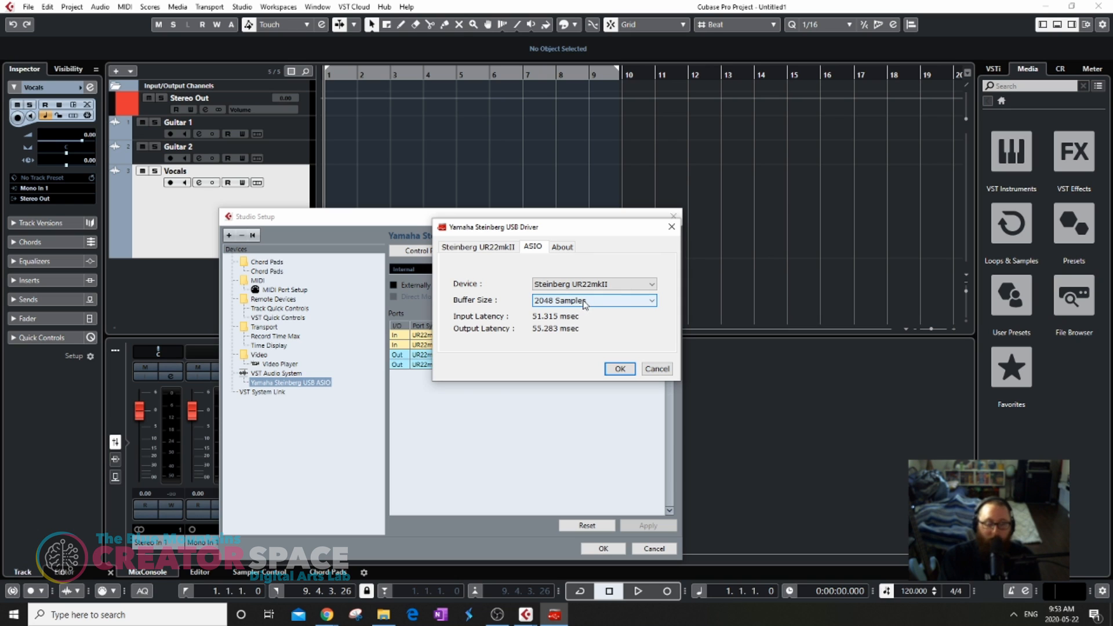
Try ASIO buffer sizes of 192, 32, 128 and 2048 samples to compare their input and output latencies.
left_click(586, 301)
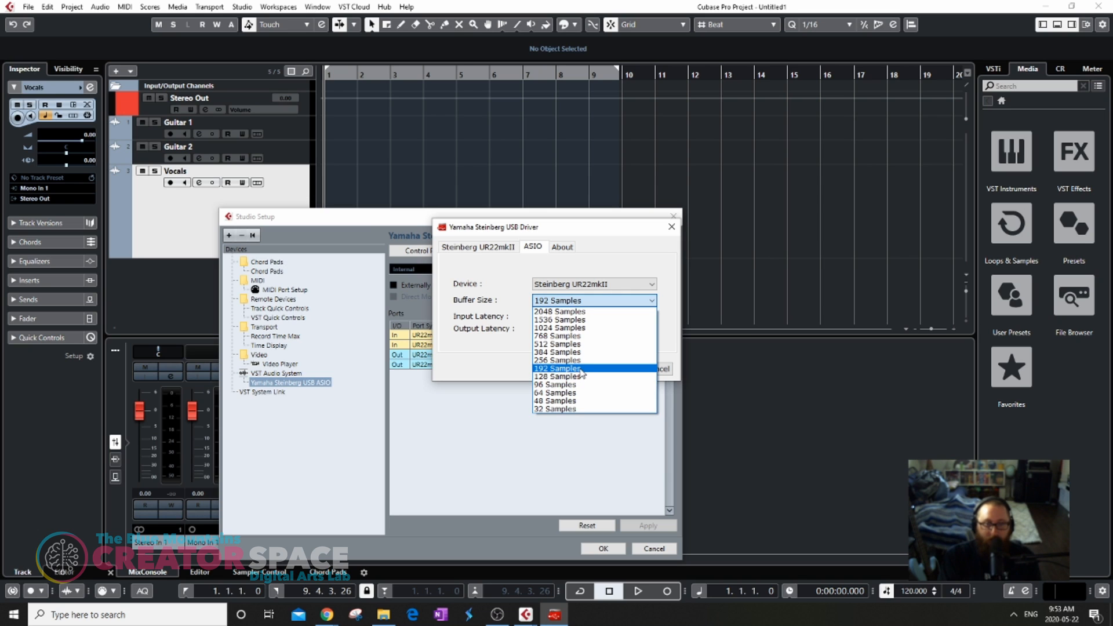
left_click(581, 370)
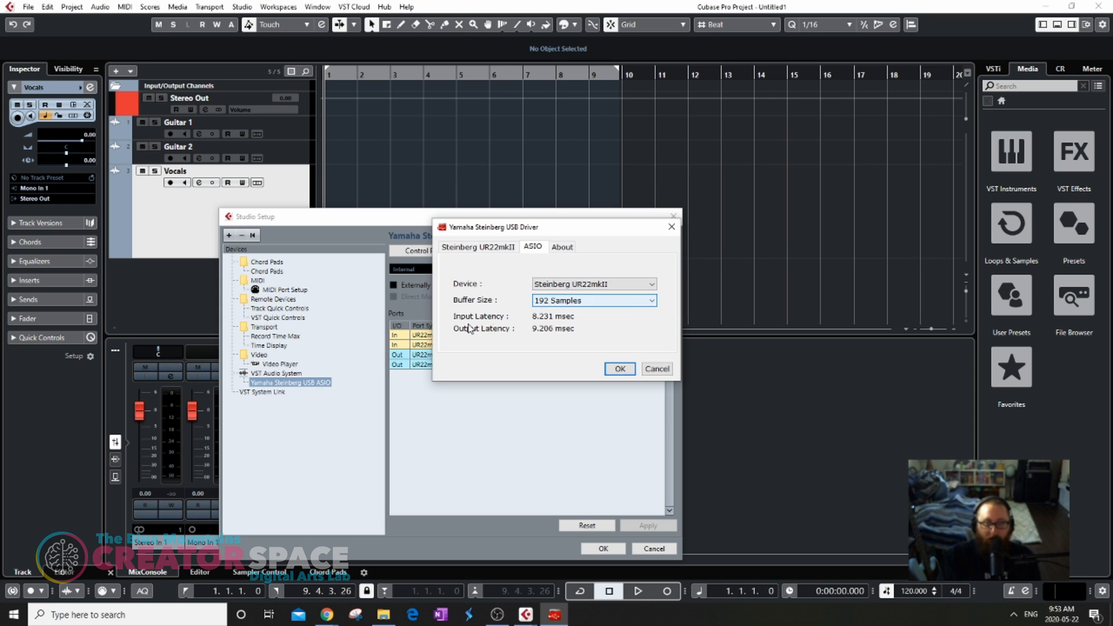
left_click(618, 302)
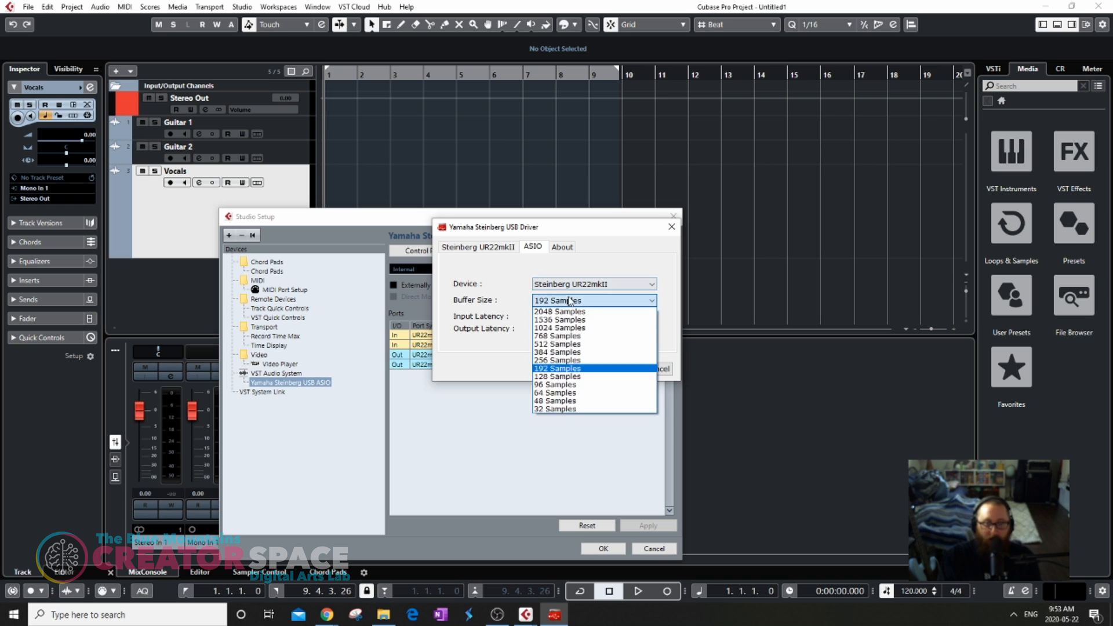
left_click(554, 409)
left_click(594, 300)
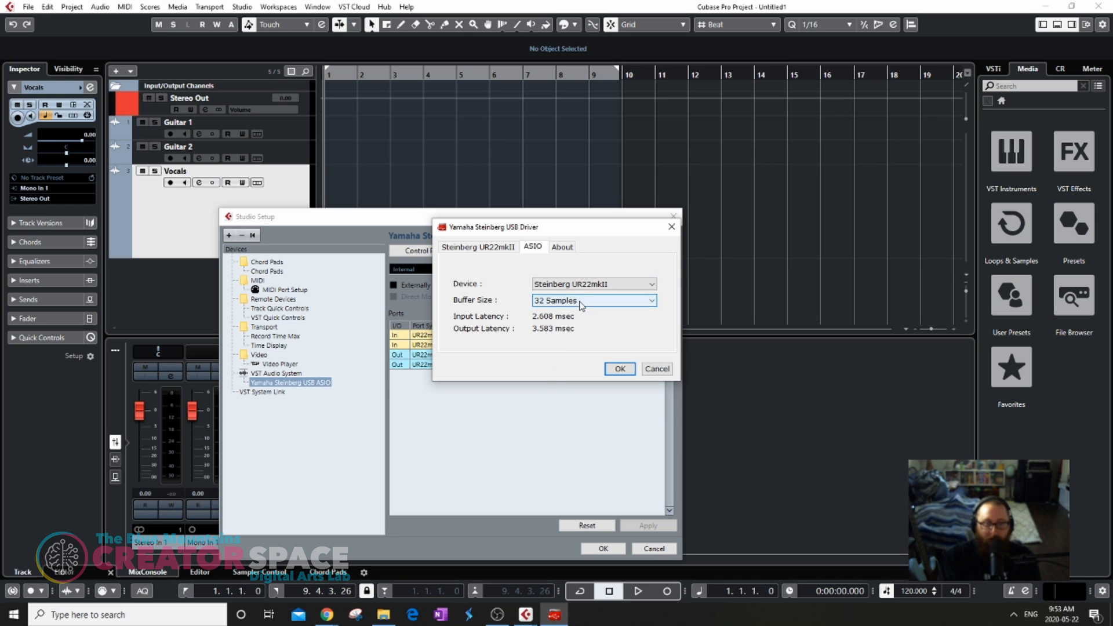
left_click(575, 377)
left_click(580, 301)
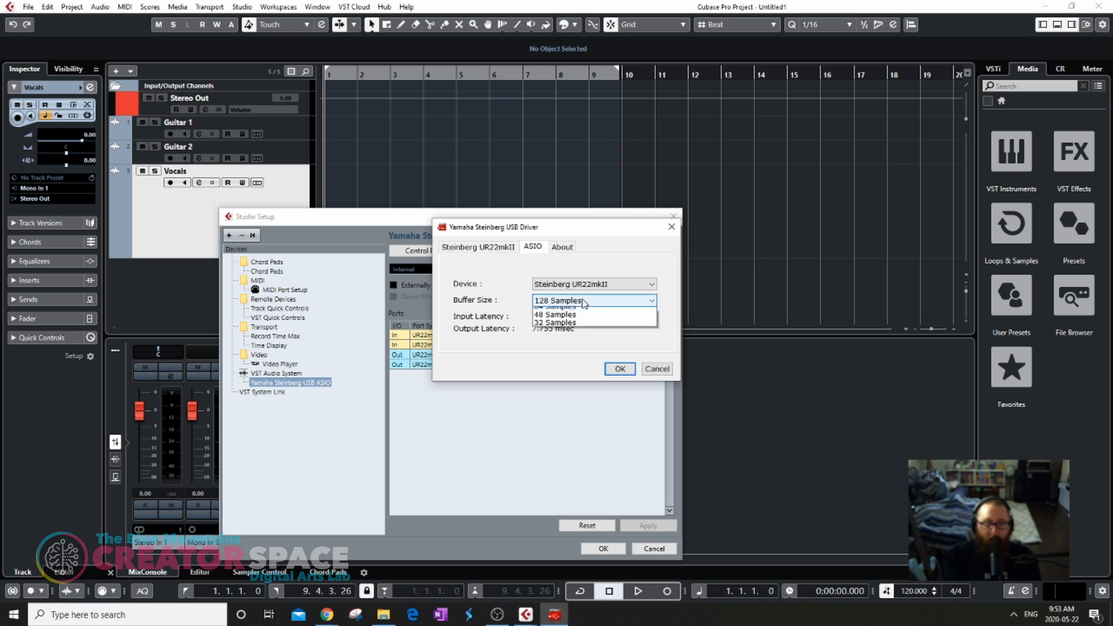
left_click(560, 377)
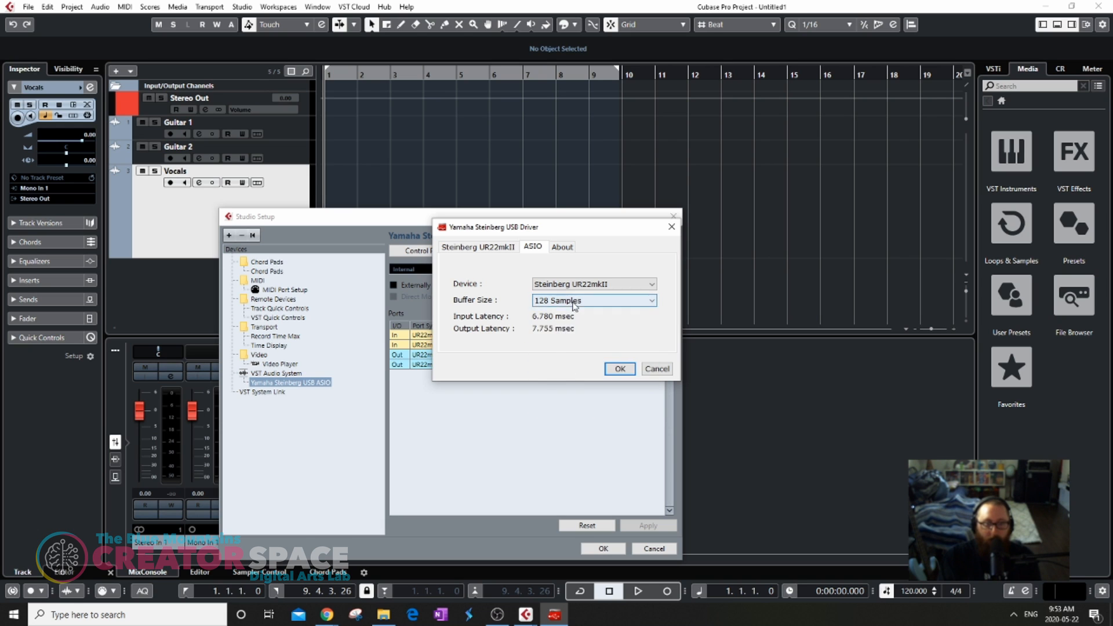
left_click(563, 301)
left_click(563, 370)
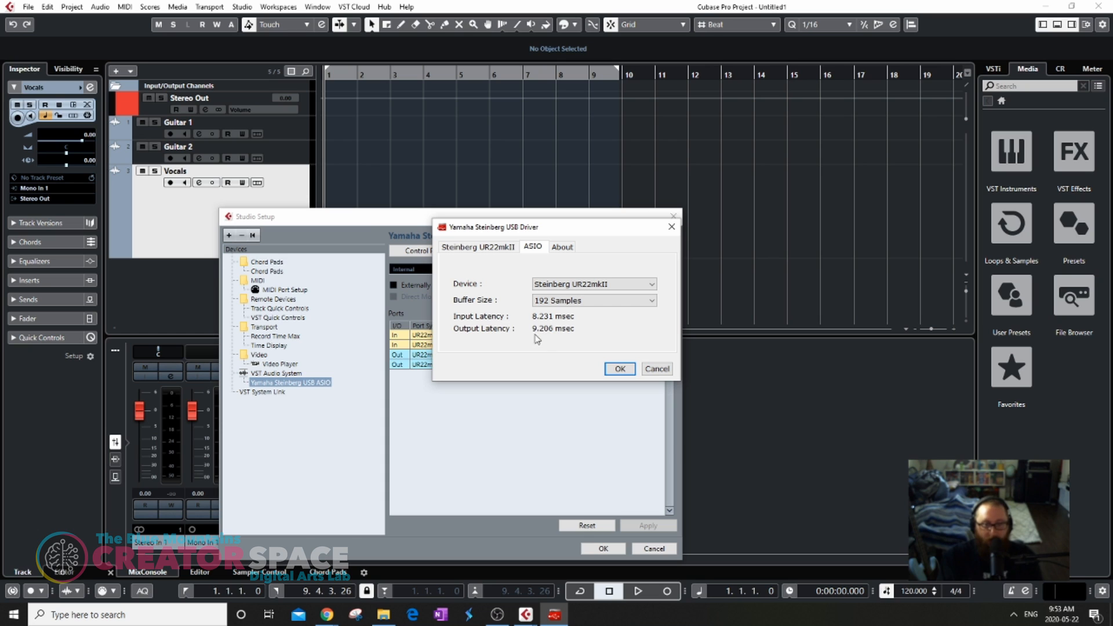
left_click(559, 305)
left_click(566, 312)
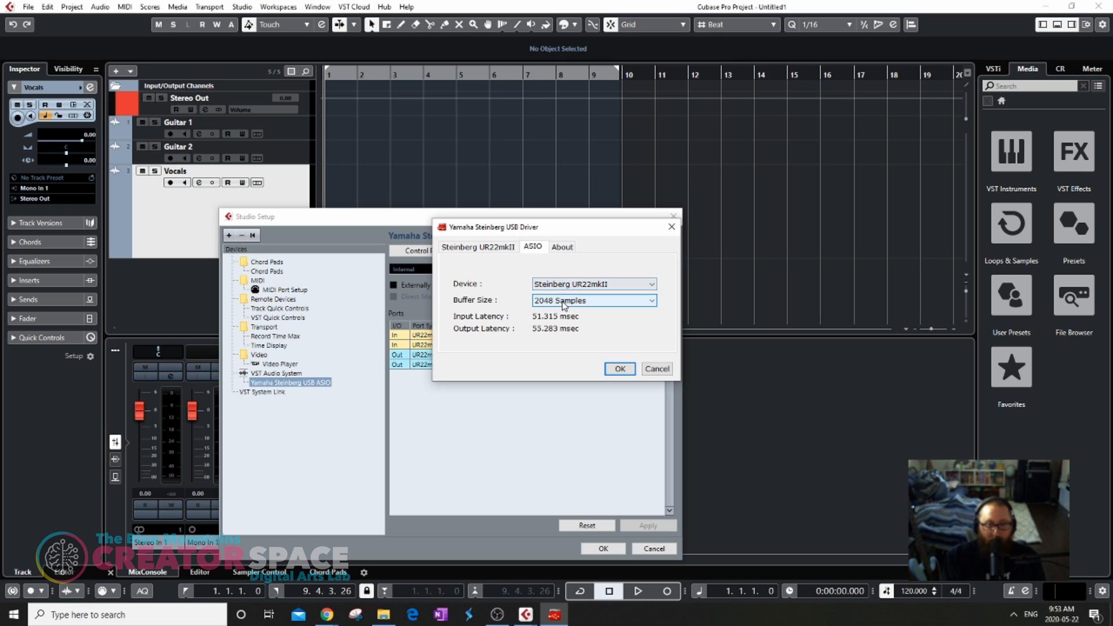
Set the ASIO buffer size of the Steinberg UR22mkII to 128 samples.
left_click(564, 306)
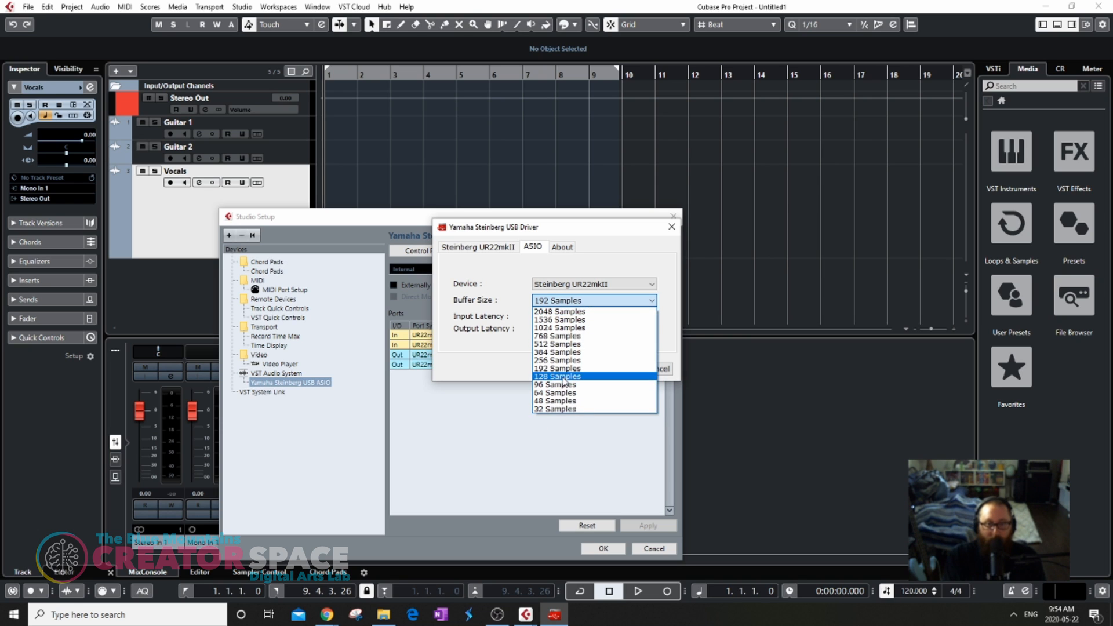
left_click(564, 378)
Review the UR22mkII sample rate options, choose 44.1 kHz, and confirm the driver settings and Studio Setup.
left_click(481, 249)
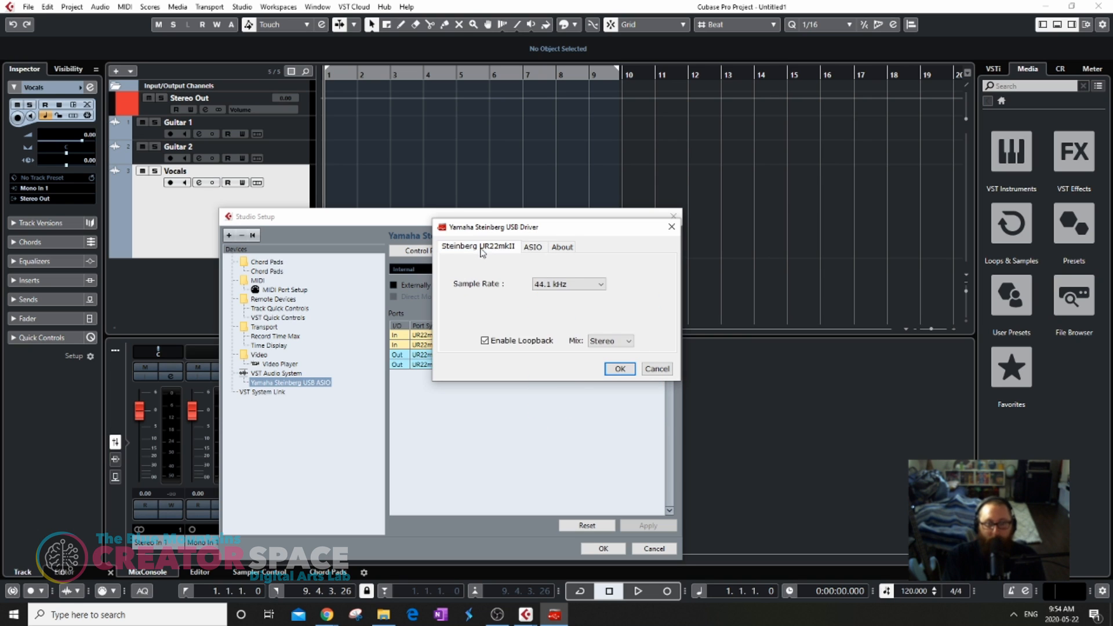
left_click(600, 285)
left_click(582, 302)
left_click(578, 297)
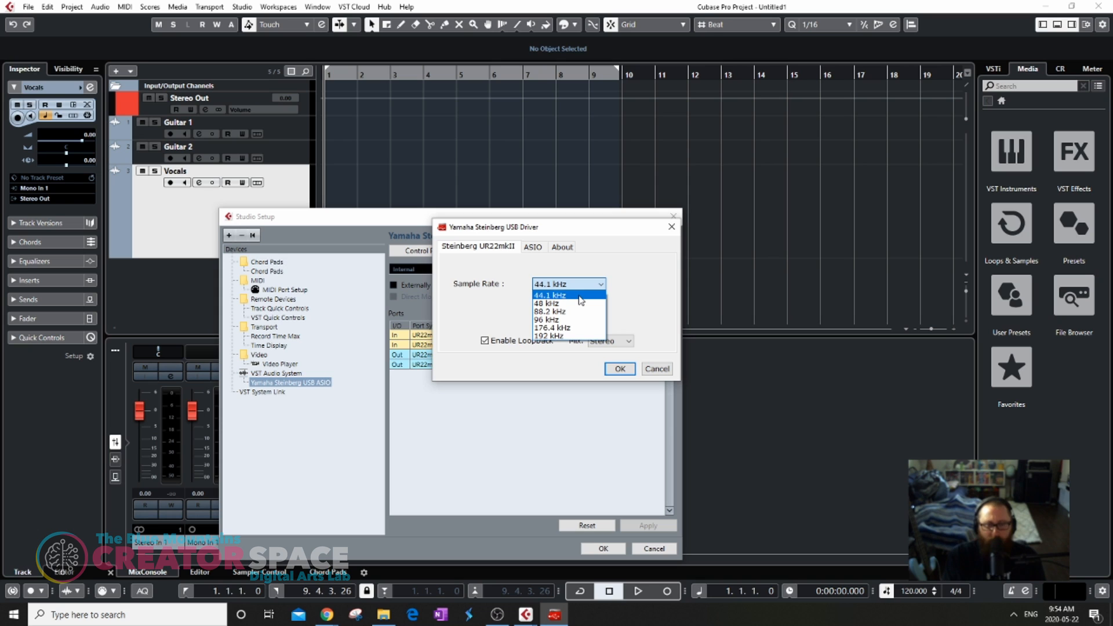
left_click(565, 336)
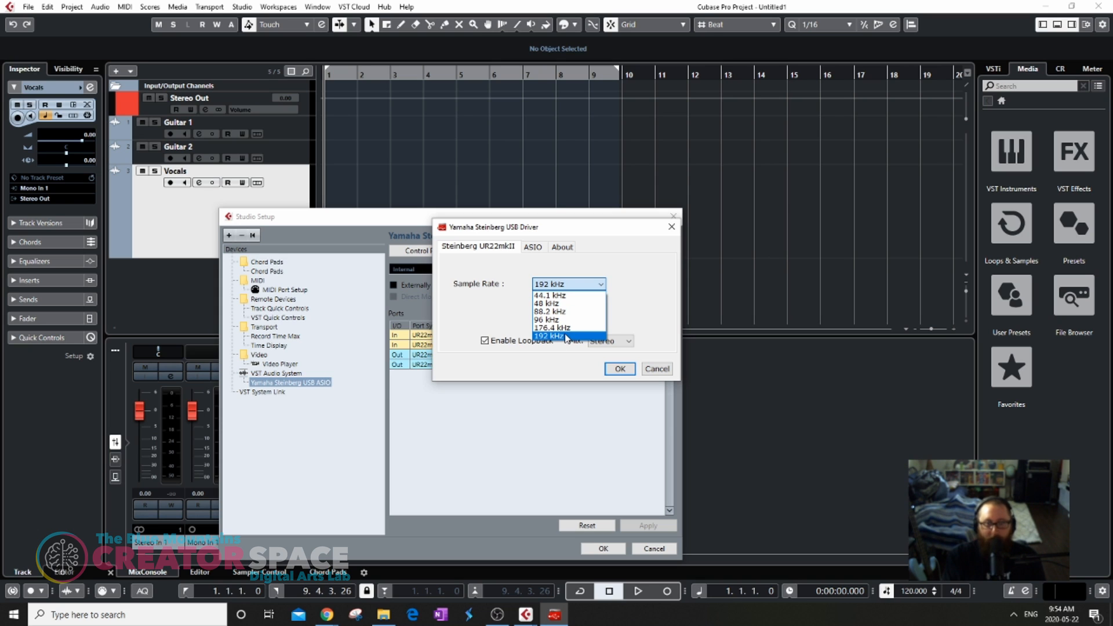
left_click(565, 303)
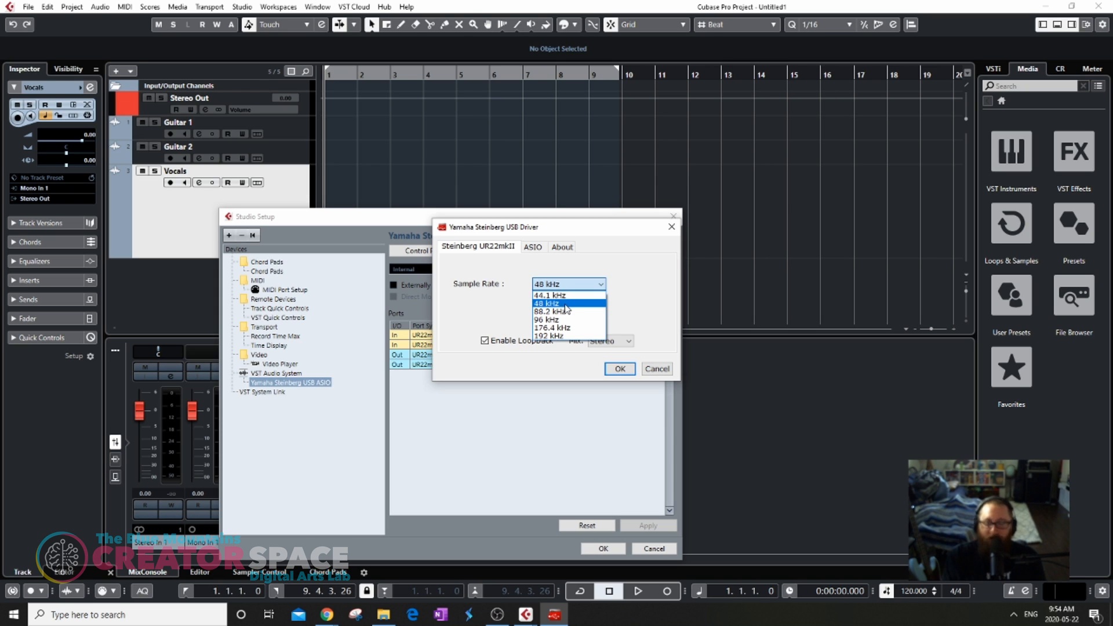
left_click(565, 297)
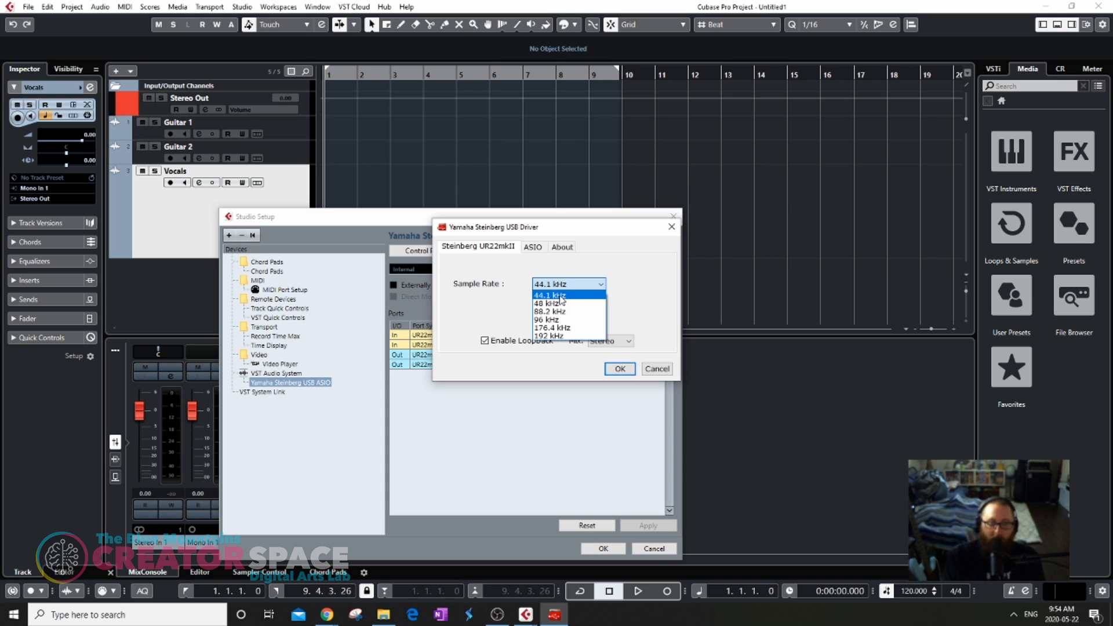
left_click(562, 297)
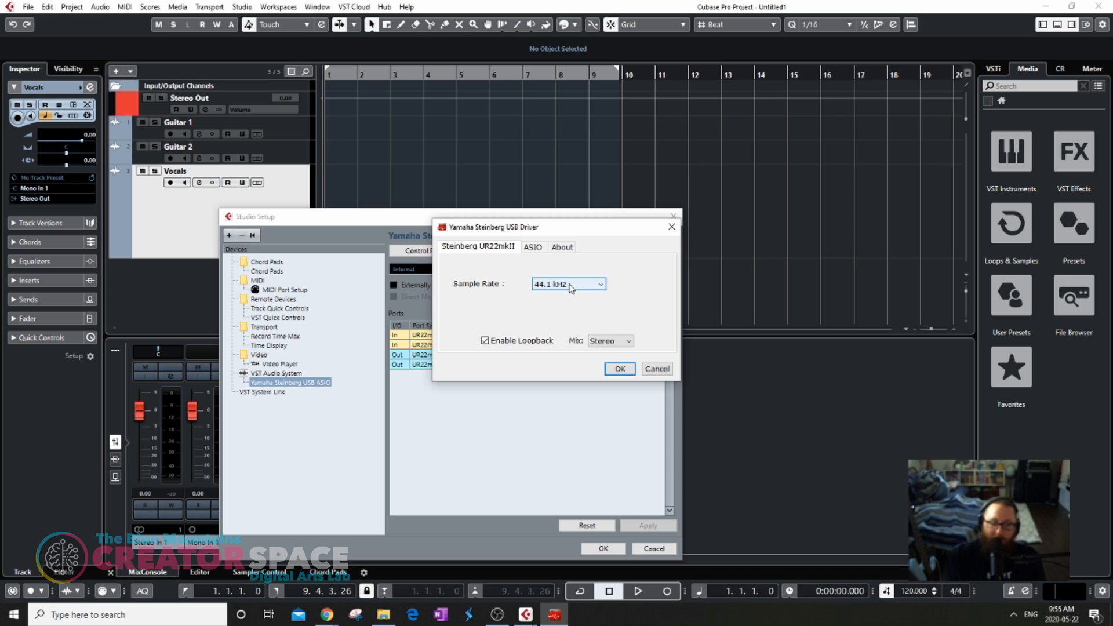
left_click(569, 285)
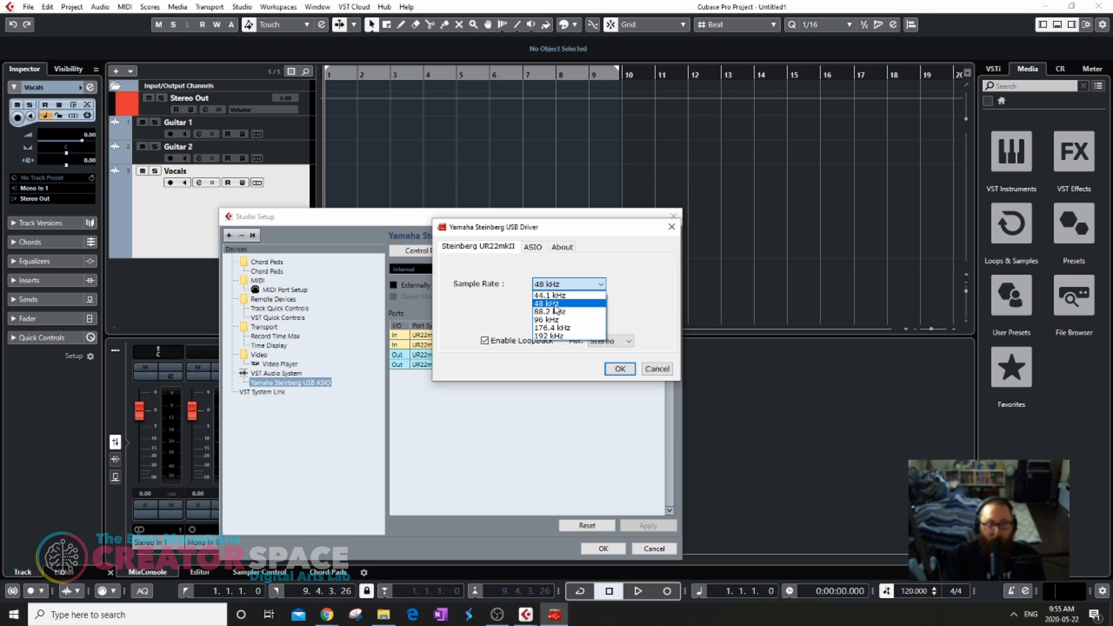
left_click(550, 296)
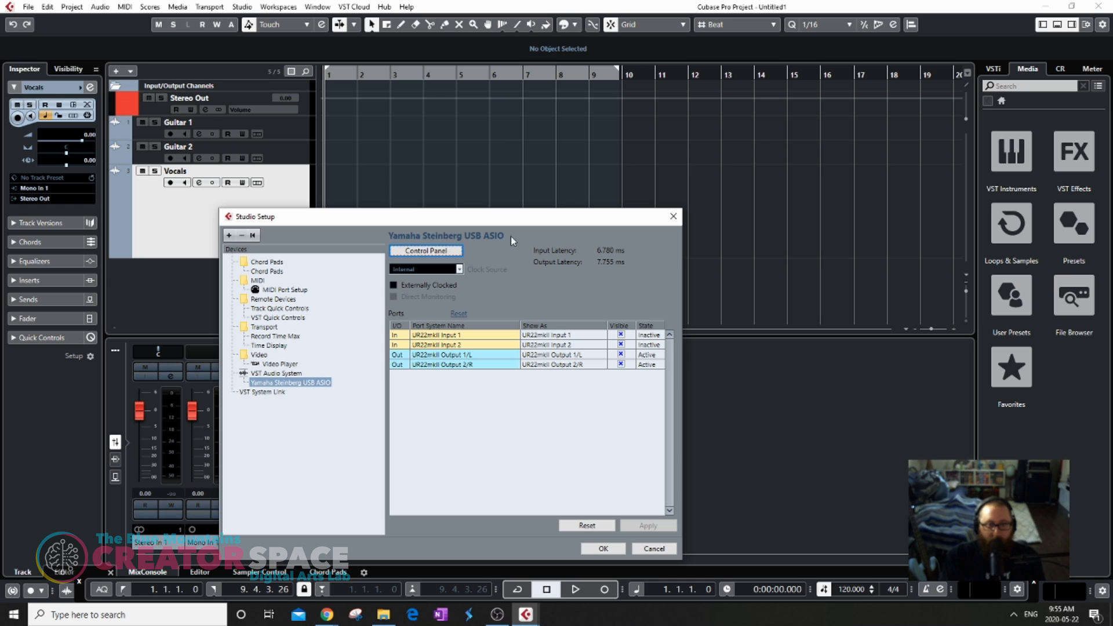
left_click(603, 549)
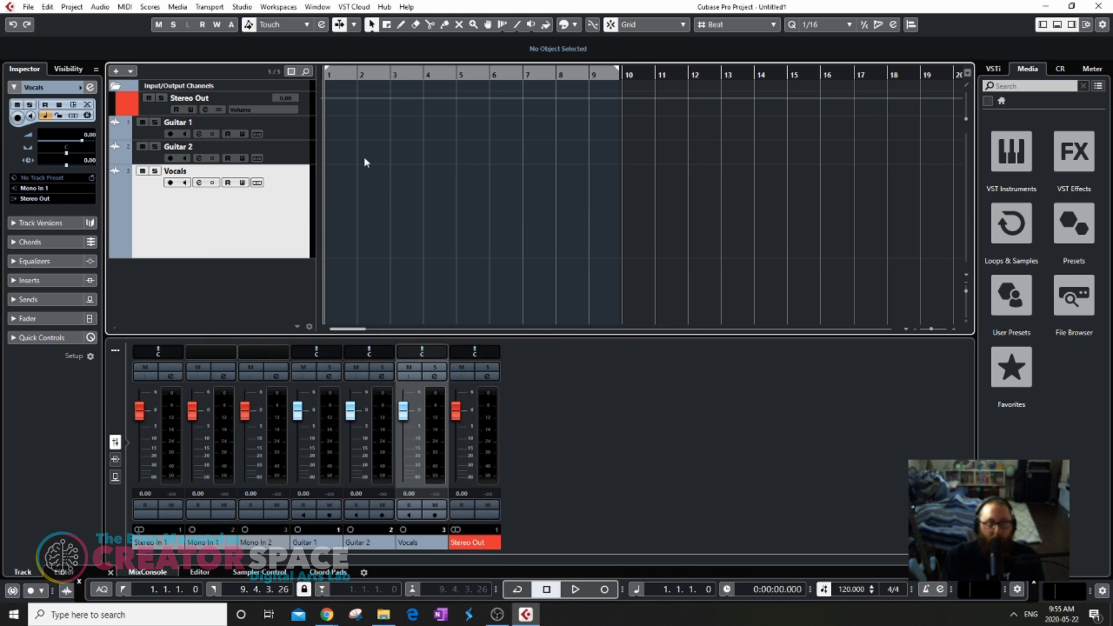
Open the input busses in Audio Connections and expand the Mono In 2 bus.
left_click(278, 7)
mouse_move(260, 8)
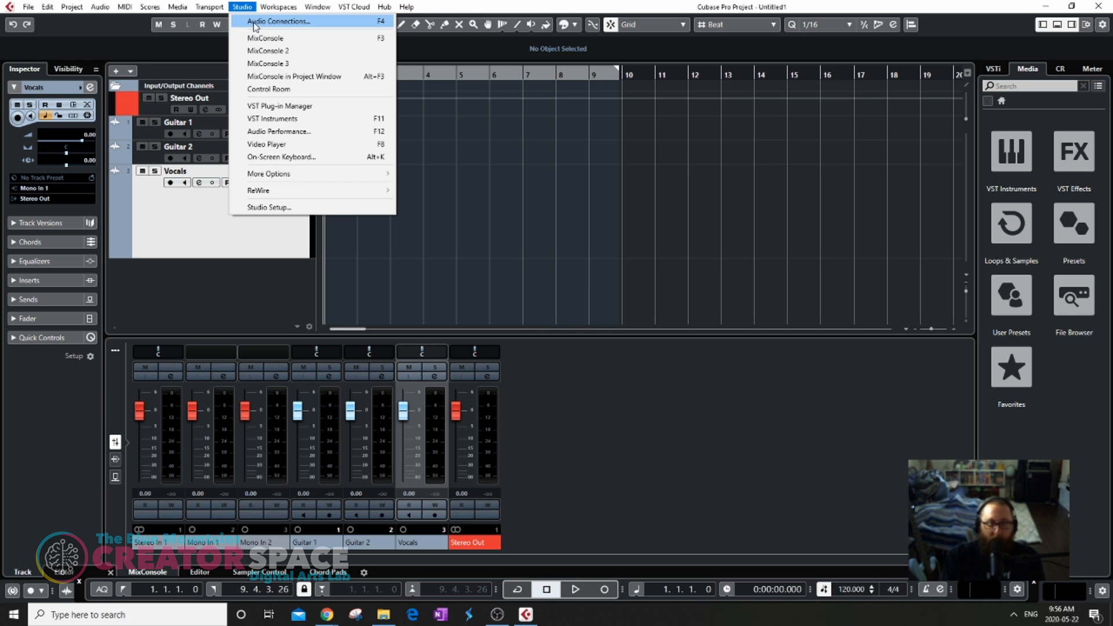
left_click(255, 22)
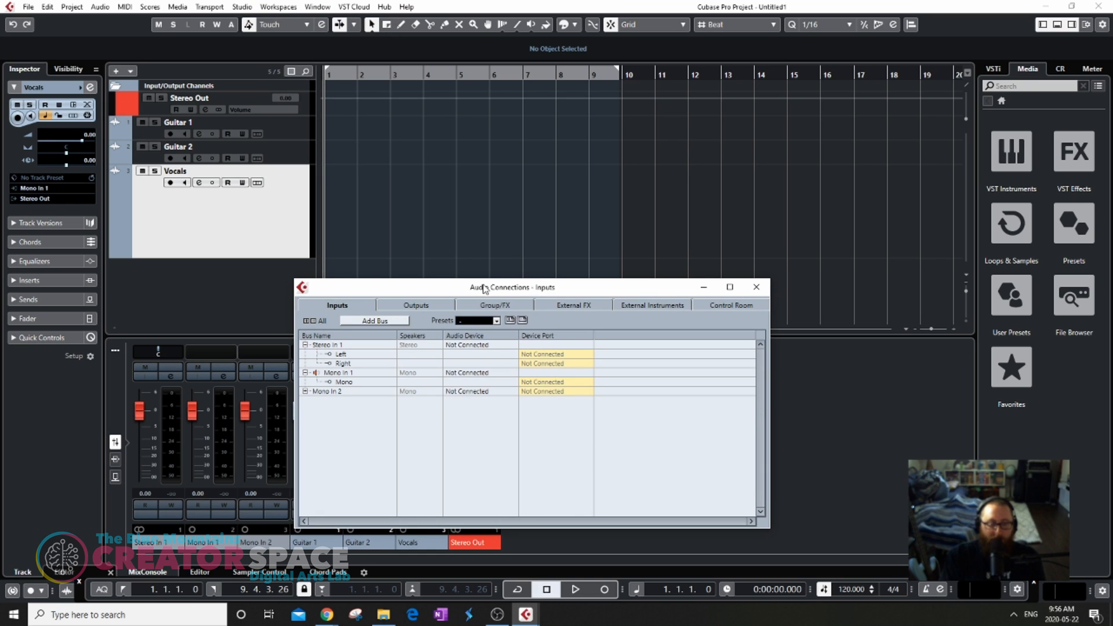
left_click(305, 392)
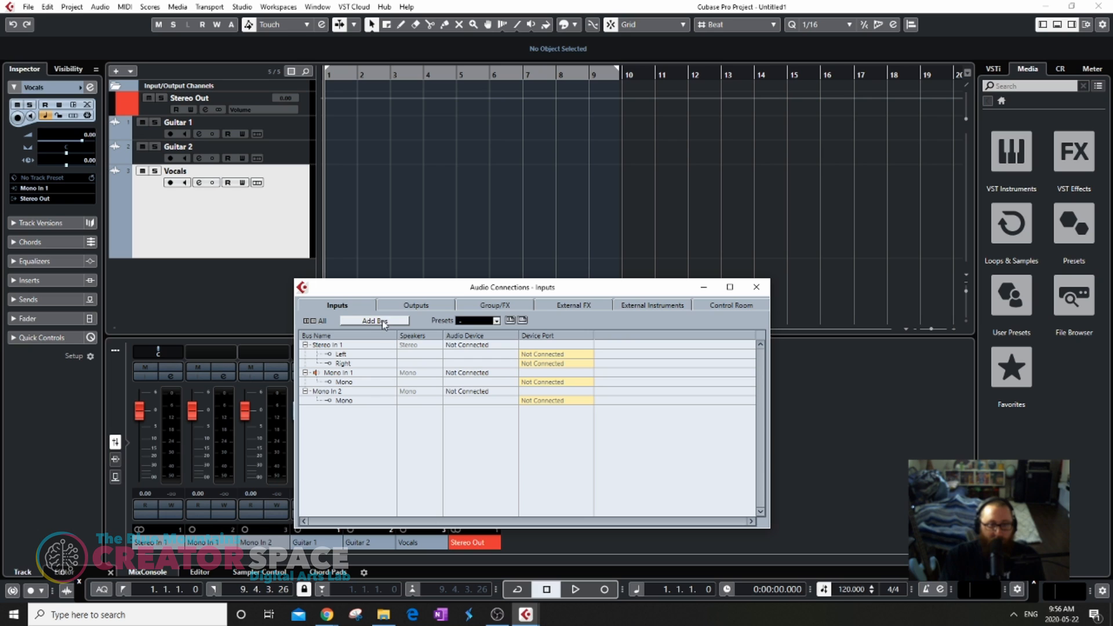
Add two mono input busses to the audio connections.
double_click(328, 348)
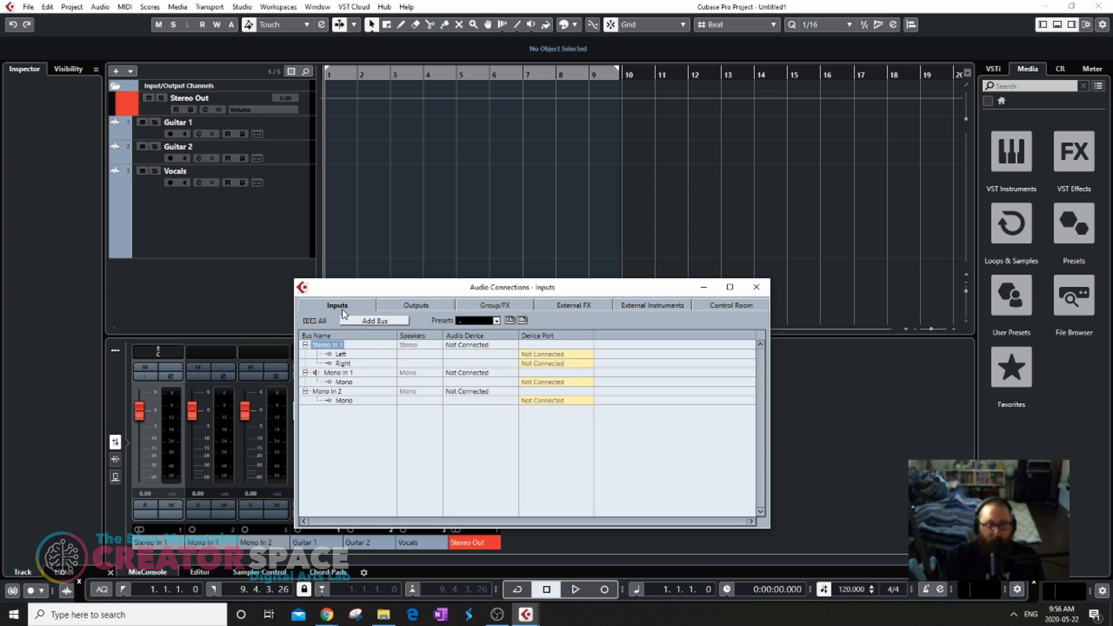
left_click(382, 321)
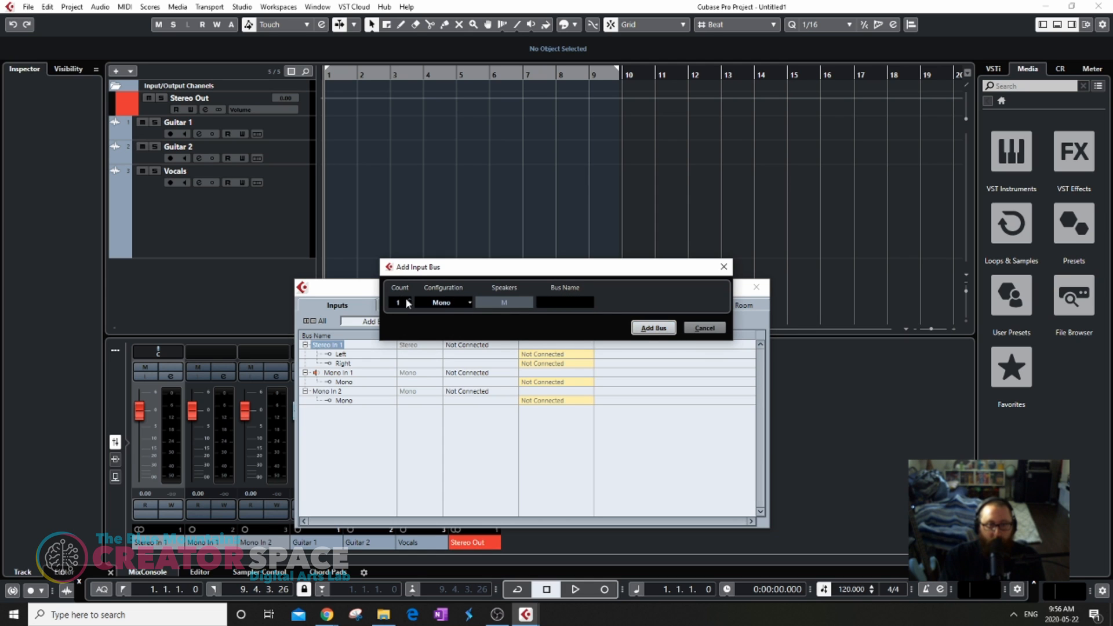
left_click(653, 328)
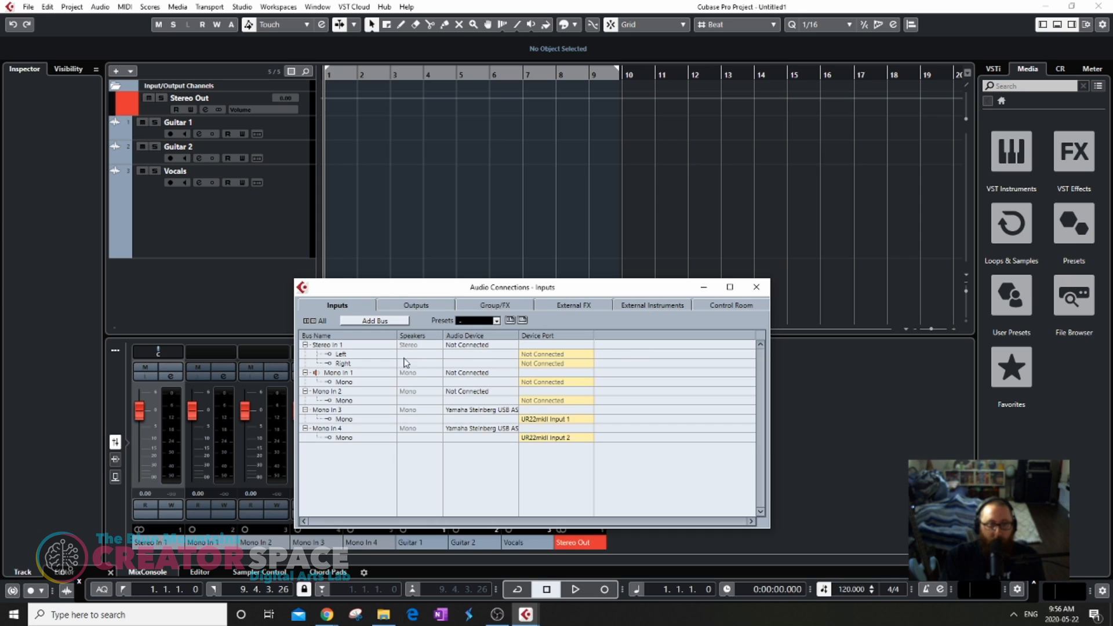
Connect Mono In 1 to UR22mkII Input 1 and Mono In 2 to UR22mkII Input 2.
left_click(555, 384)
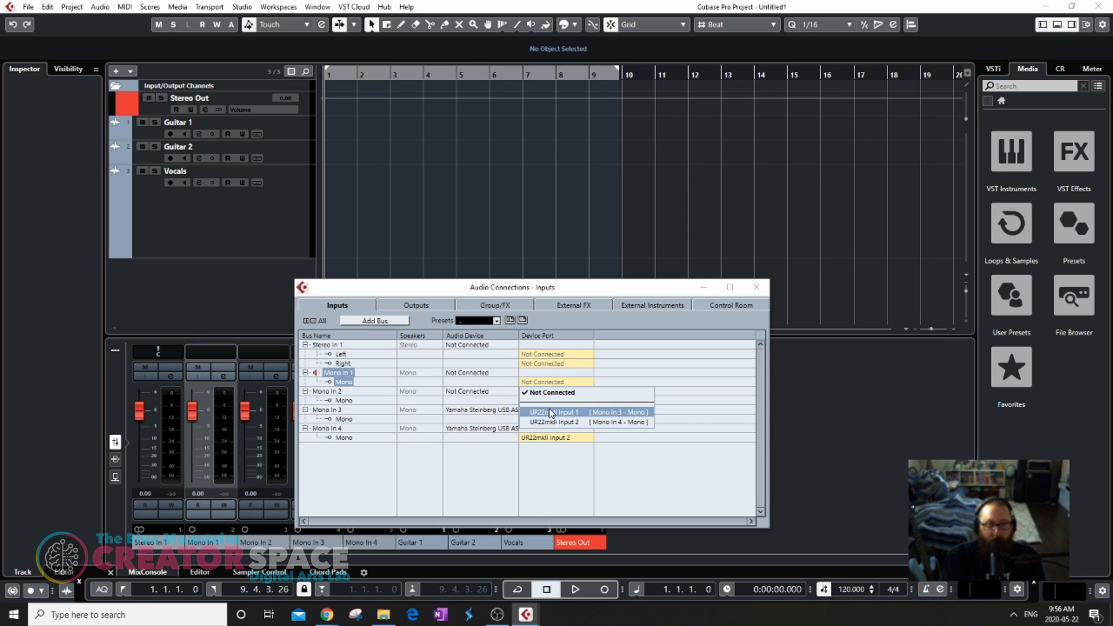
left_click(578, 414)
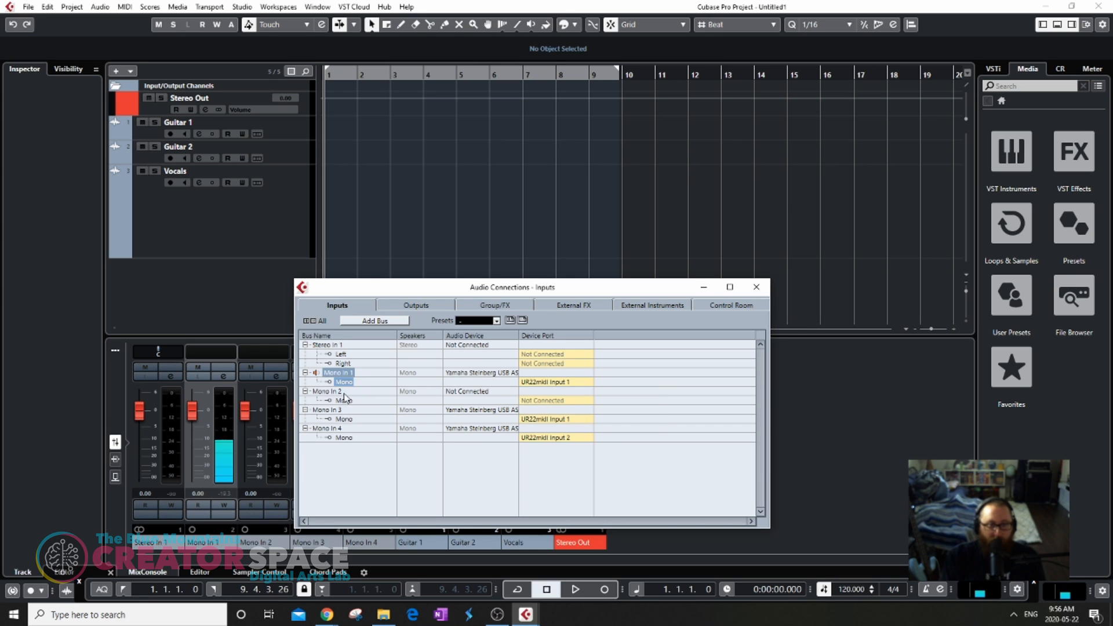
left_click(567, 401)
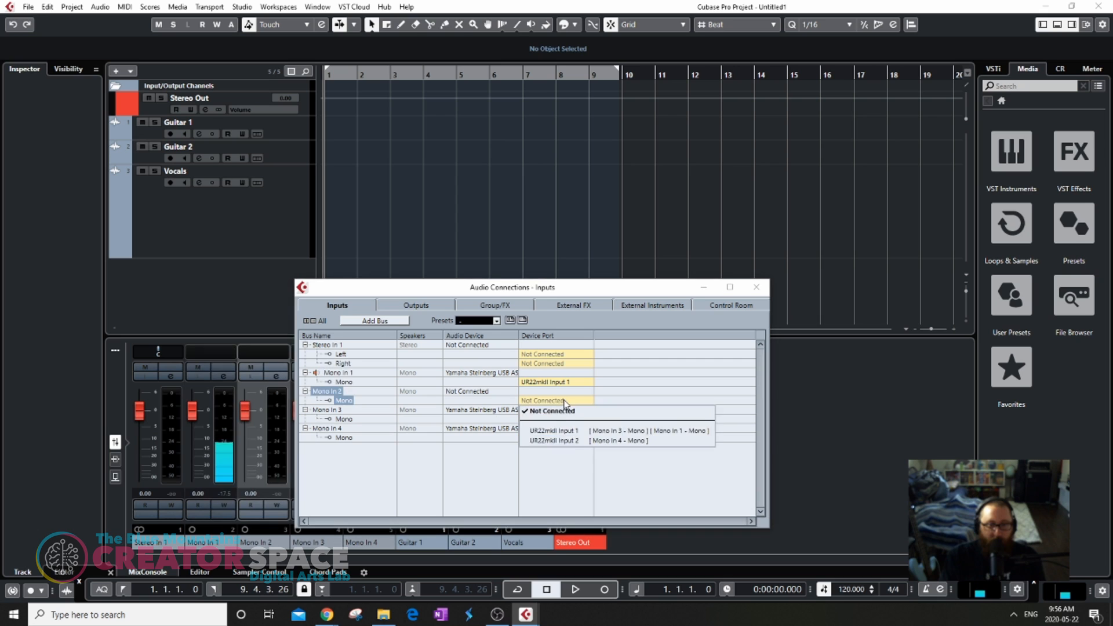
left_click(572, 443)
Remove the extra input busses Mono In 3 and Mono In 4.
left_click(326, 410)
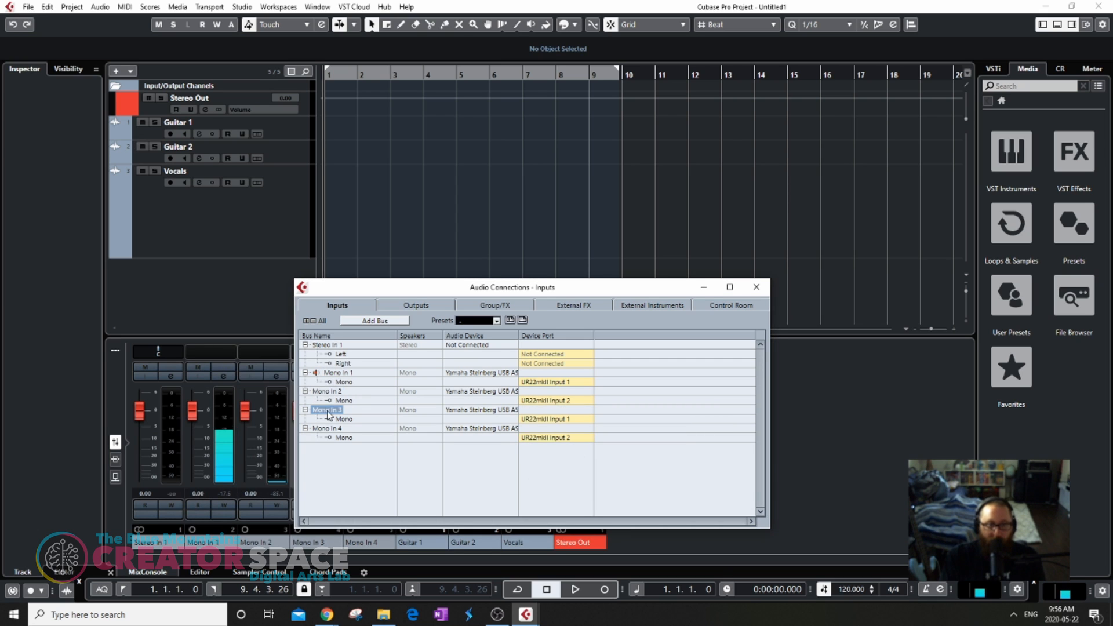
right_click(328, 411)
left_click(383, 465)
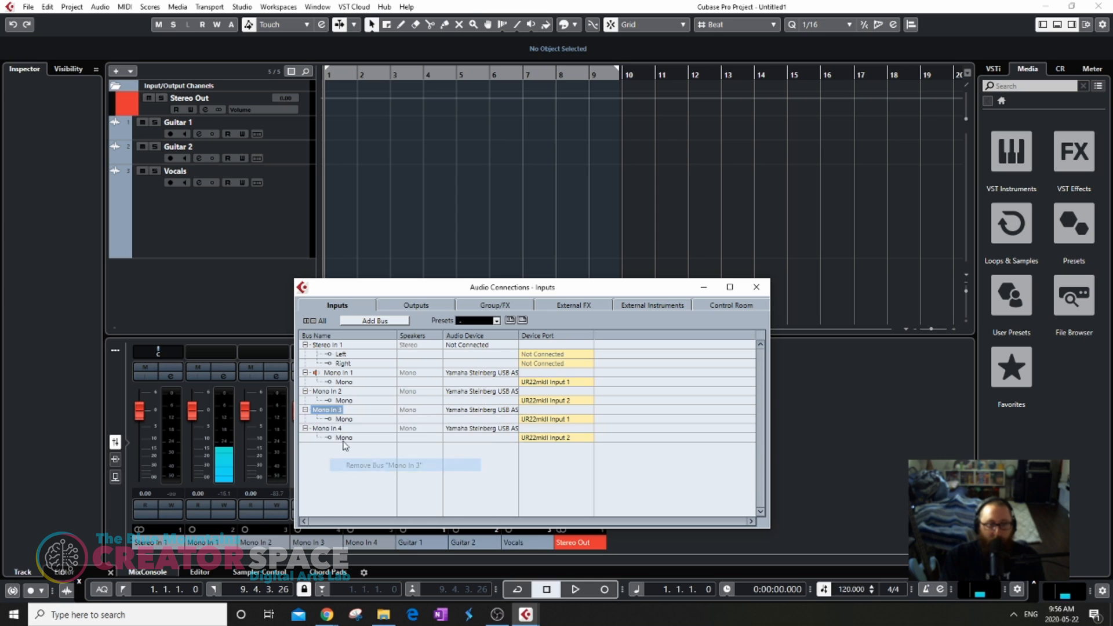
left_click(328, 410)
right_click(337, 411)
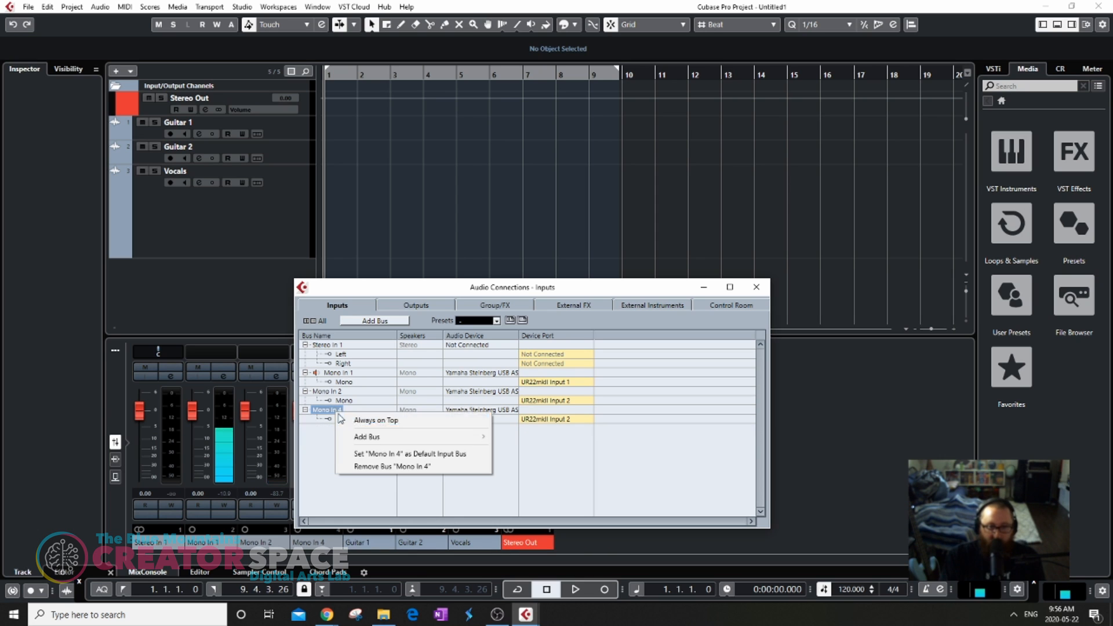
left_click(376, 467)
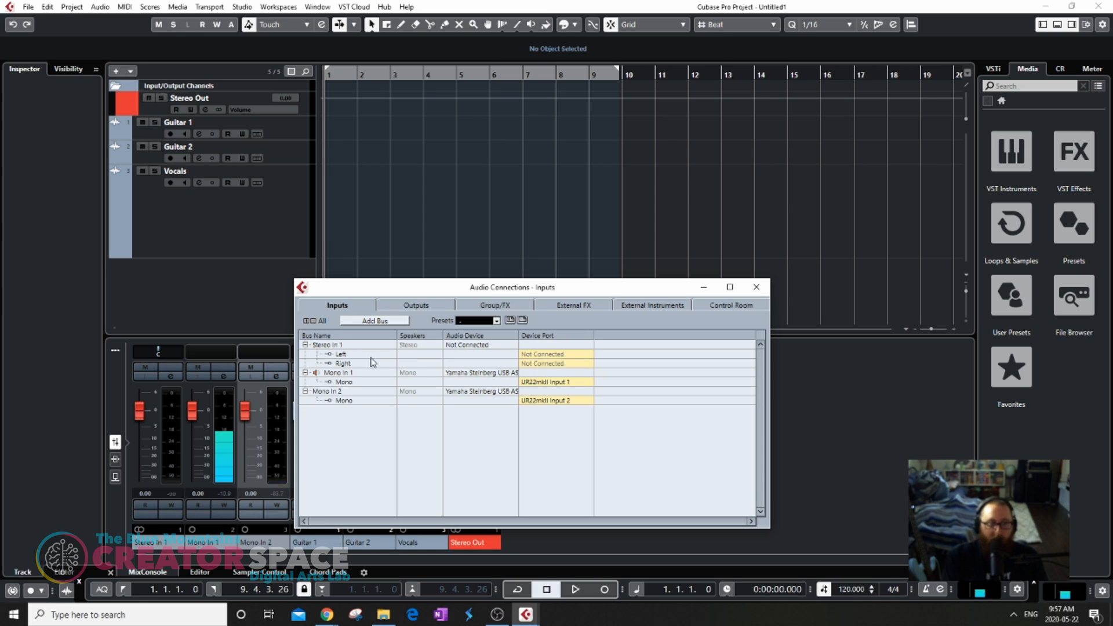
Connect the Stereo In 1 bus to the interface, with Left on UR22mkII Input 1 and Right on UR22mkII Input 2.
left_click(340, 353)
left_click(558, 355)
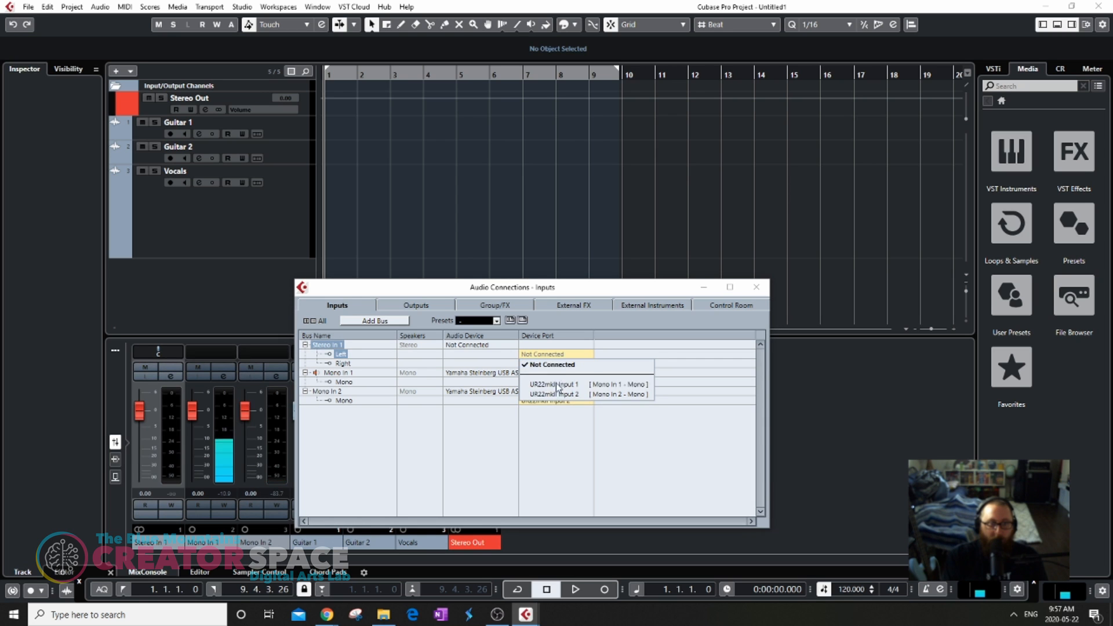
left_click(555, 356)
left_click(556, 355)
left_click(579, 384)
left_click(558, 363)
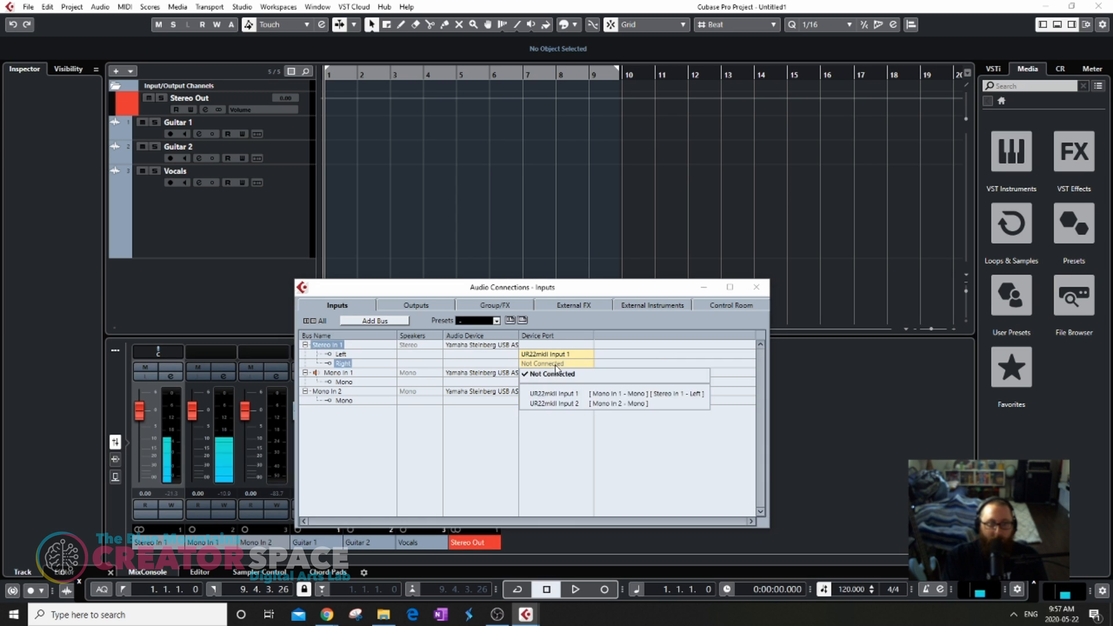
left_click(569, 404)
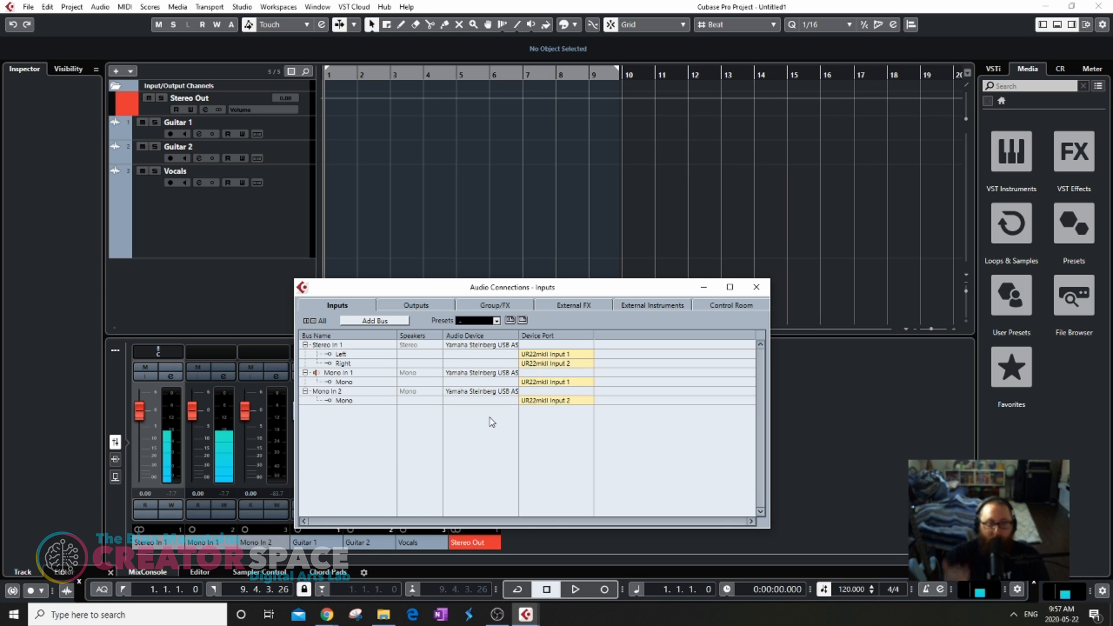
Remove the Stereo In 1 bus from the input connections.
left_click(555, 354)
right_click(328, 349)
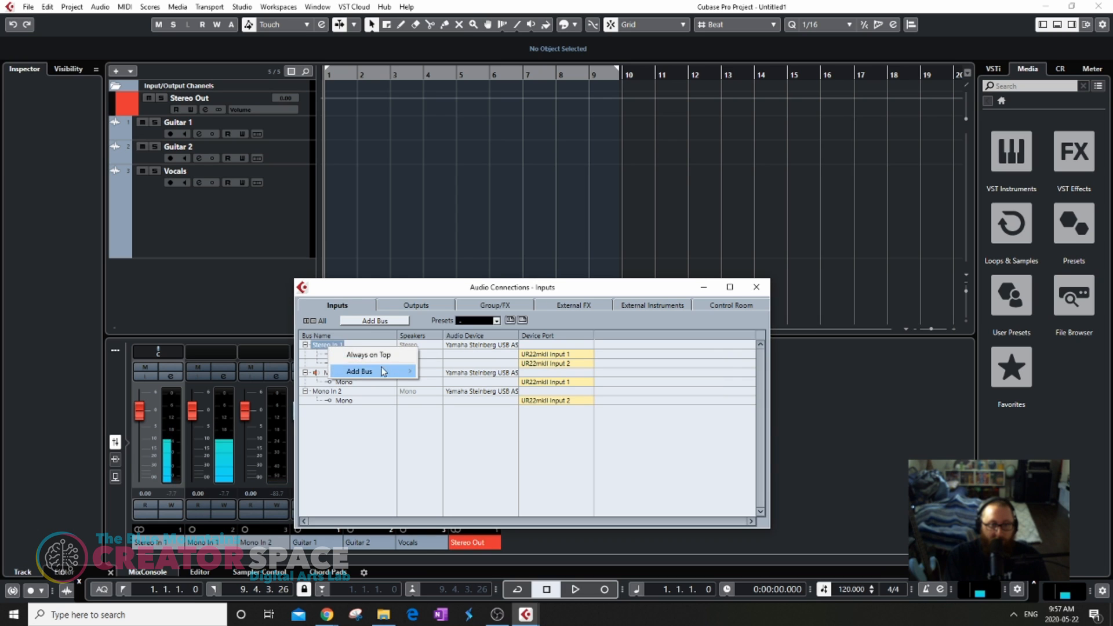
left_click(324, 349)
right_click(324, 347)
left_click(398, 451)
left_click(342, 372)
right_click(343, 372)
left_click(325, 346)
left_click(325, 346)
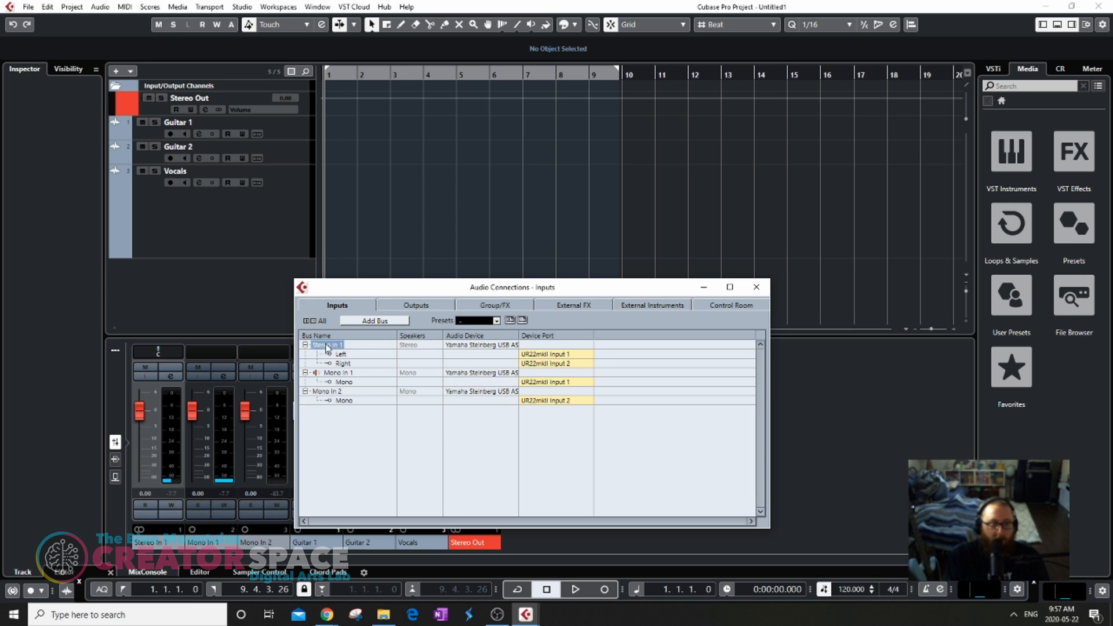
right_click(327, 345)
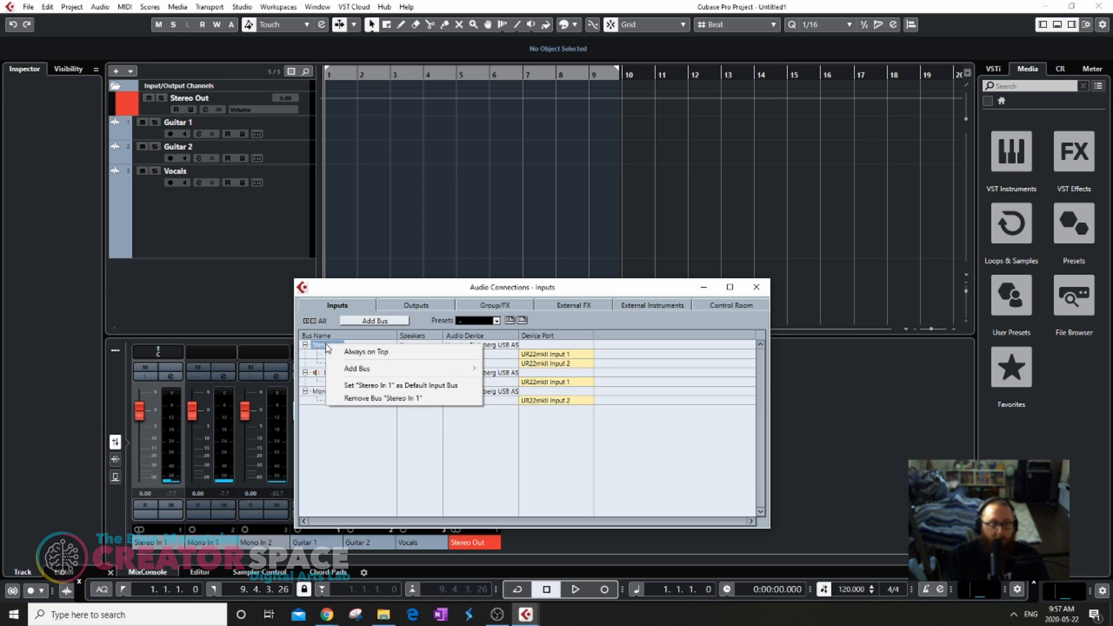
left_click(399, 398)
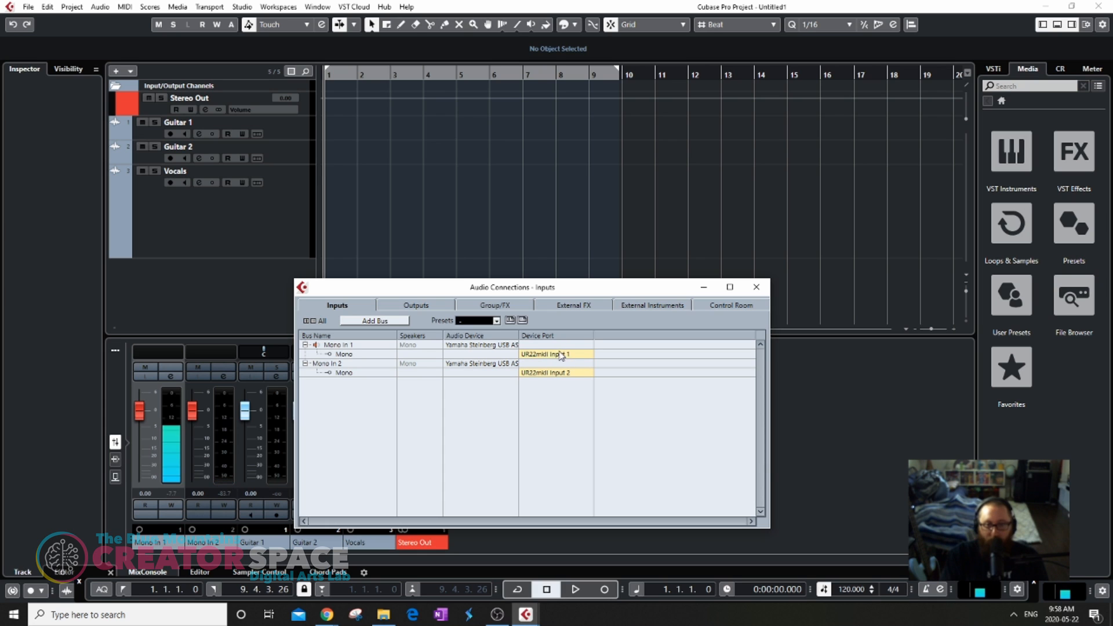
Close Audio Connections and check the input routing of the Guitar 1, Guitar 2 and Vocals tracks in turn.
left_click(756, 289)
left_click(293, 129)
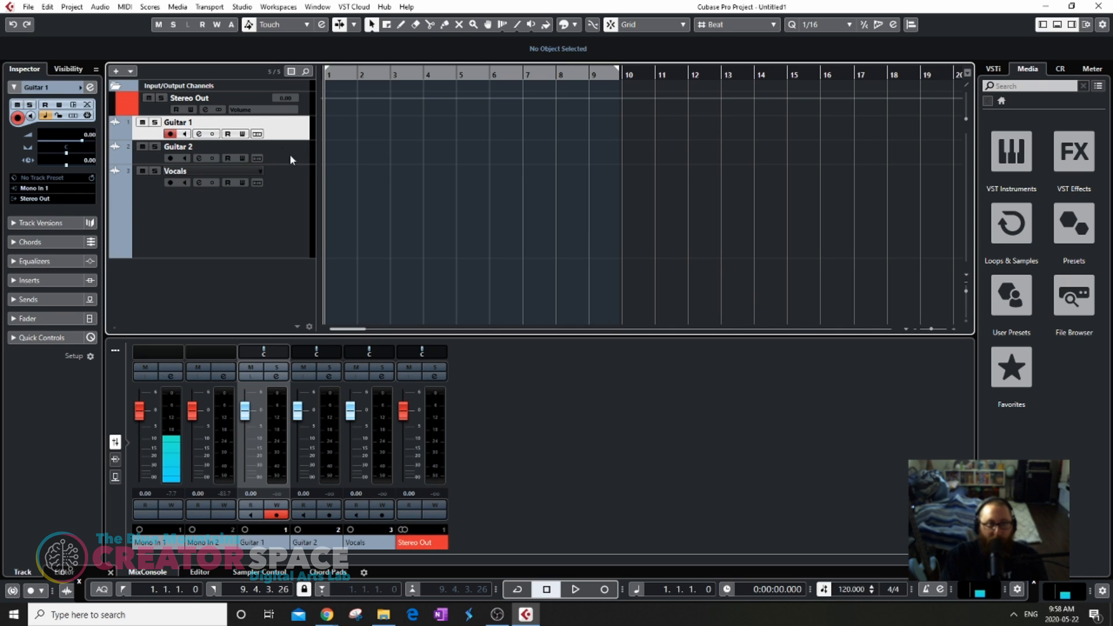
left_click(290, 158)
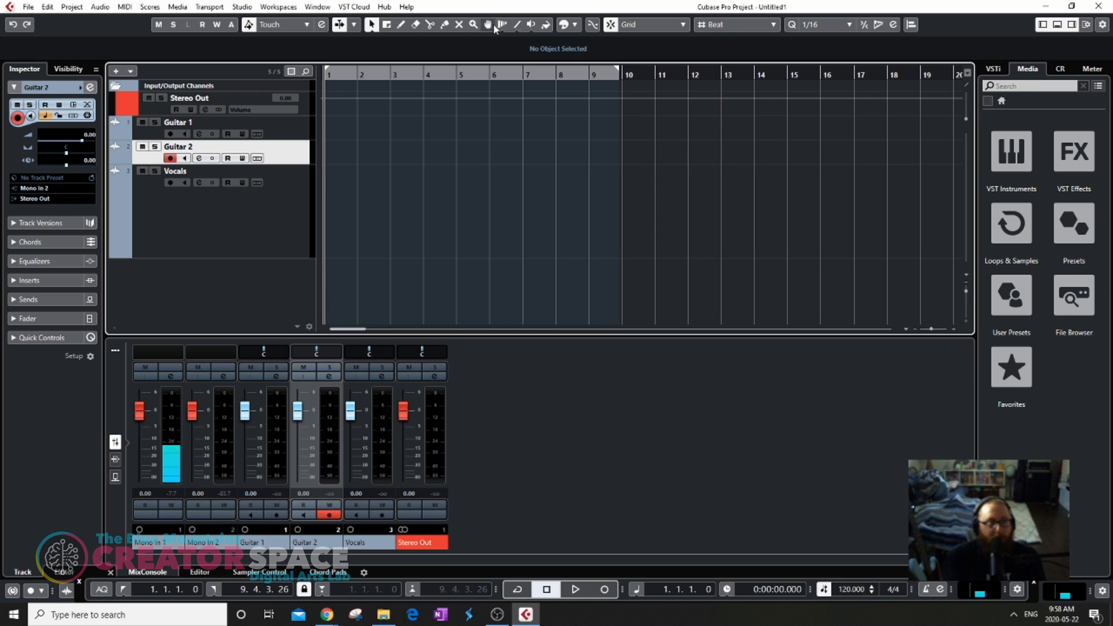
left_click(292, 189)
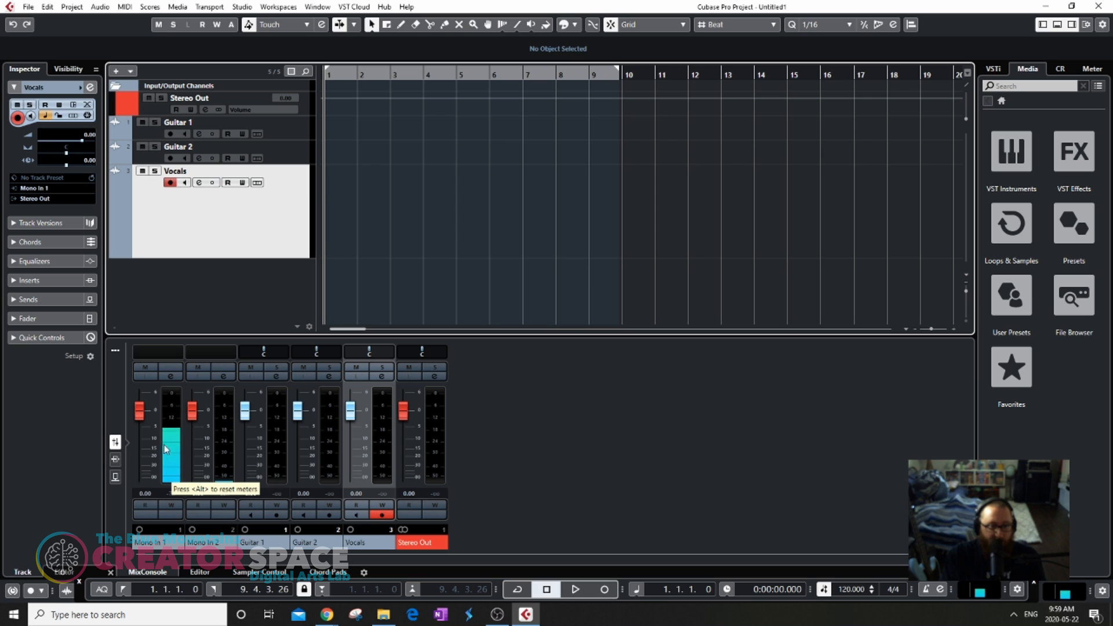
Reset the Mono In 1 peak reading and try input monitoring on the Vocals track, switching it on and off again.
left_click(172, 494)
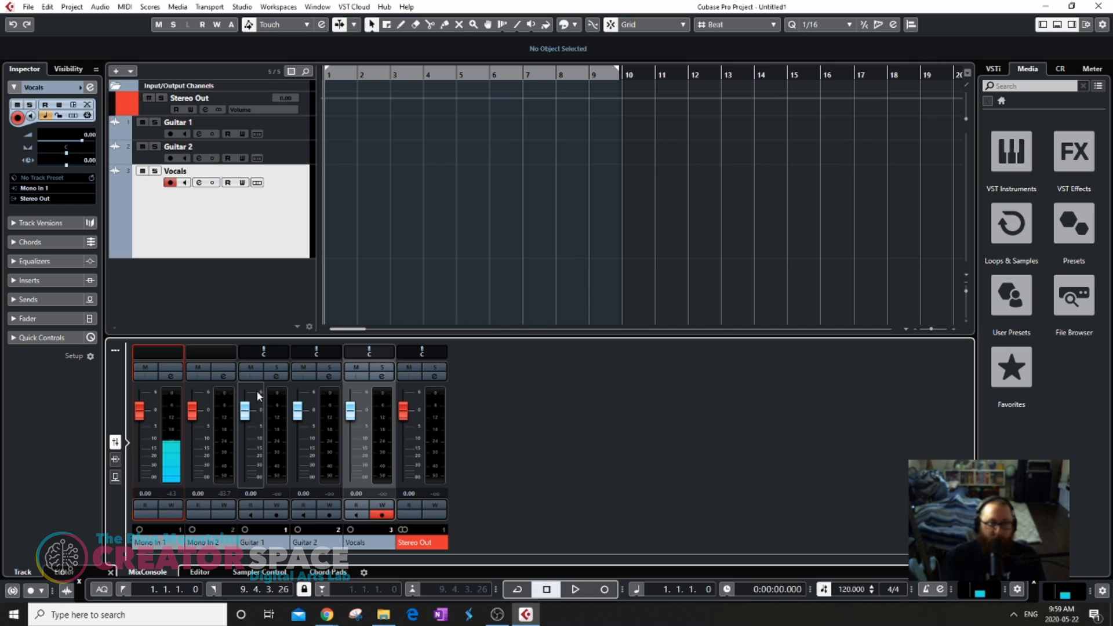
left_click(263, 235)
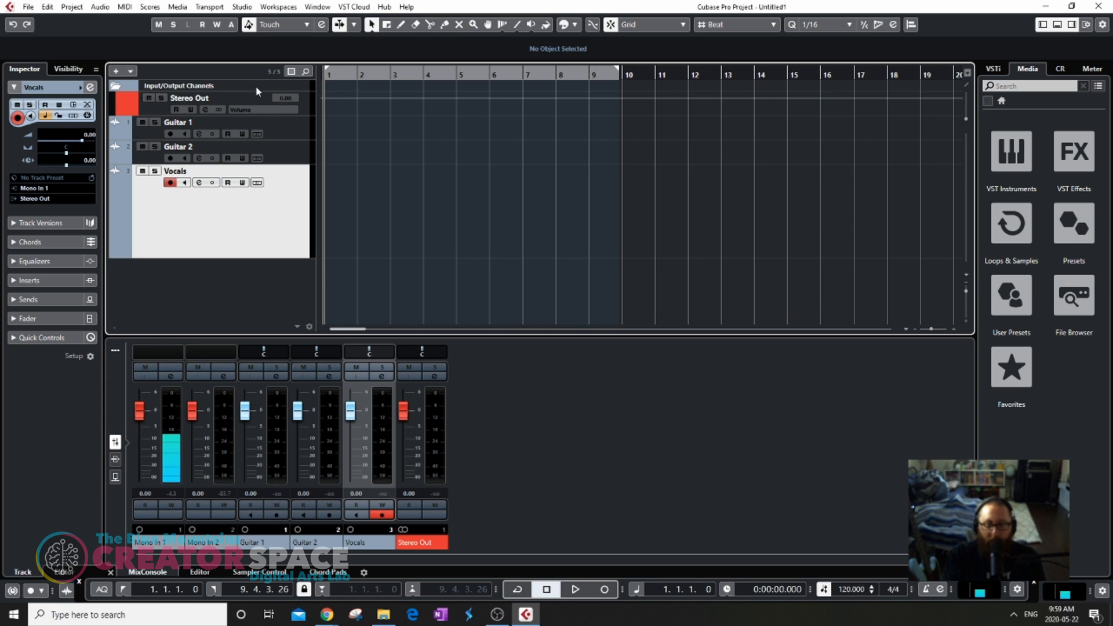
left_click(185, 184)
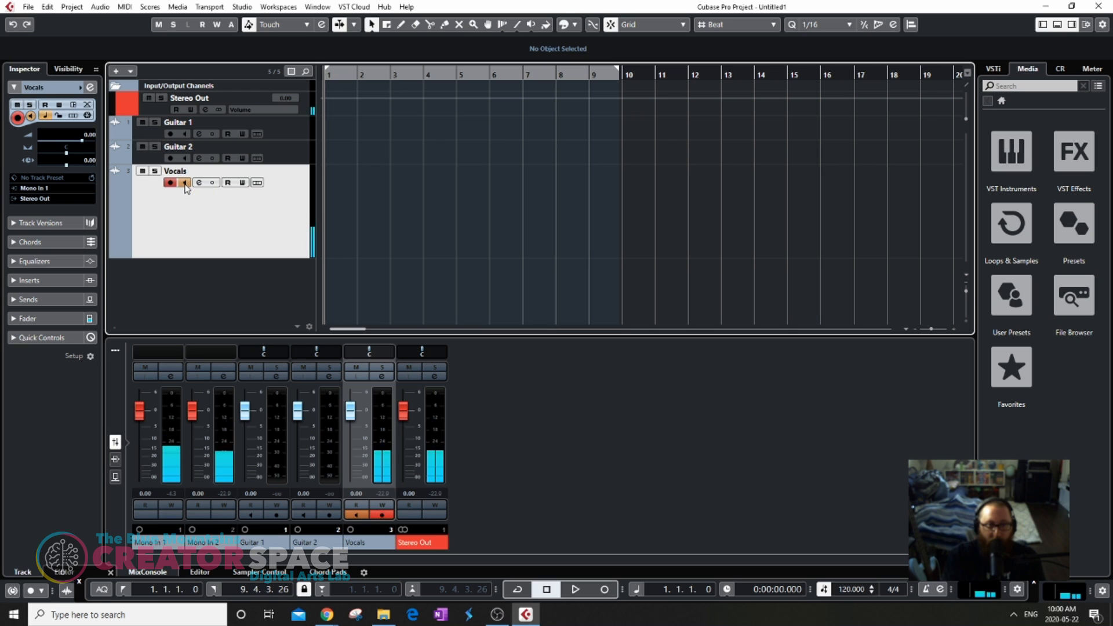
left_click(185, 183)
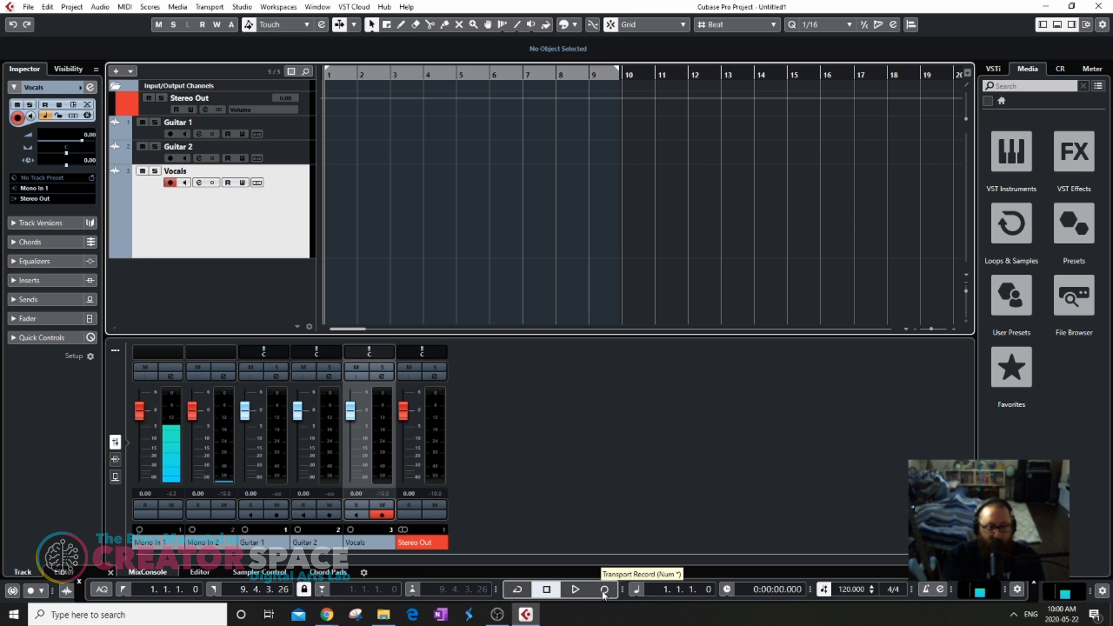
Hide the floating transport panel and record a test take on the Vocals track from bar 1 to about the middle of bar 5.
mouse_move(1035, 593)
left_mouse_down()
mouse_move(1029, 233)
mouse_move(1016, 586)
mouse_move(1012, 488)
mouse_move(1009, 498)
mouse_move(1019, 579)
left_mouse_up()
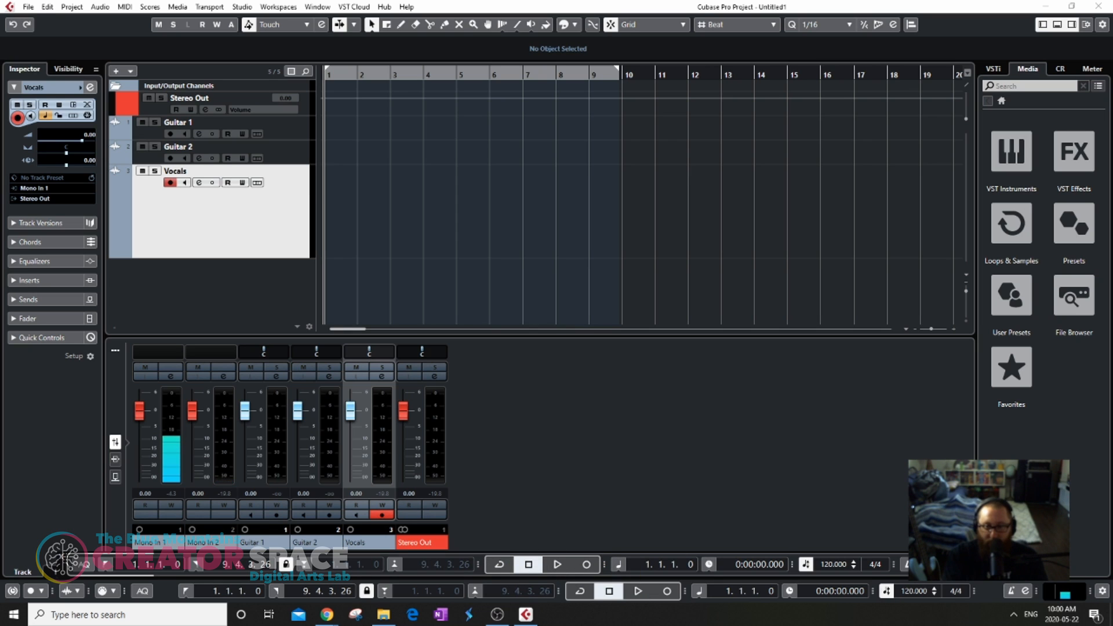
key("F2")
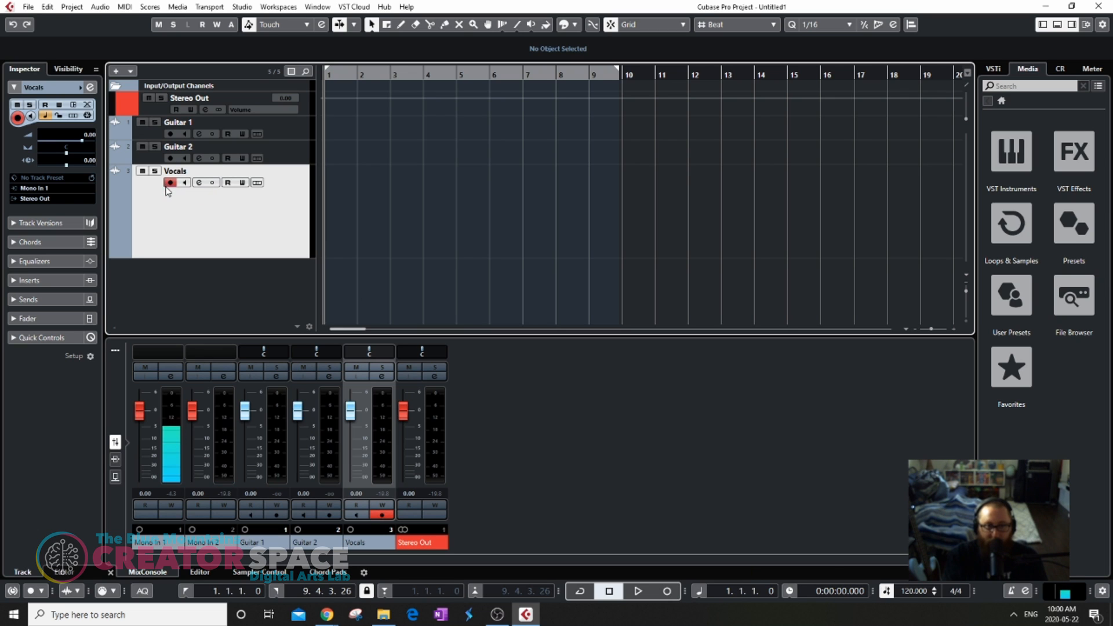
left_click(668, 590)
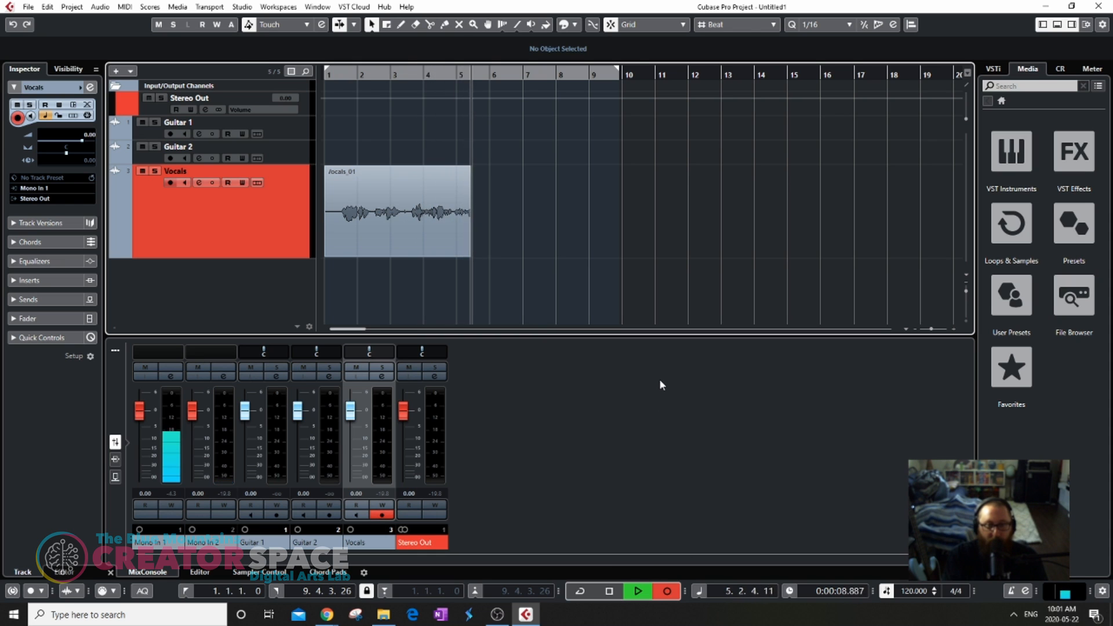
key("space")
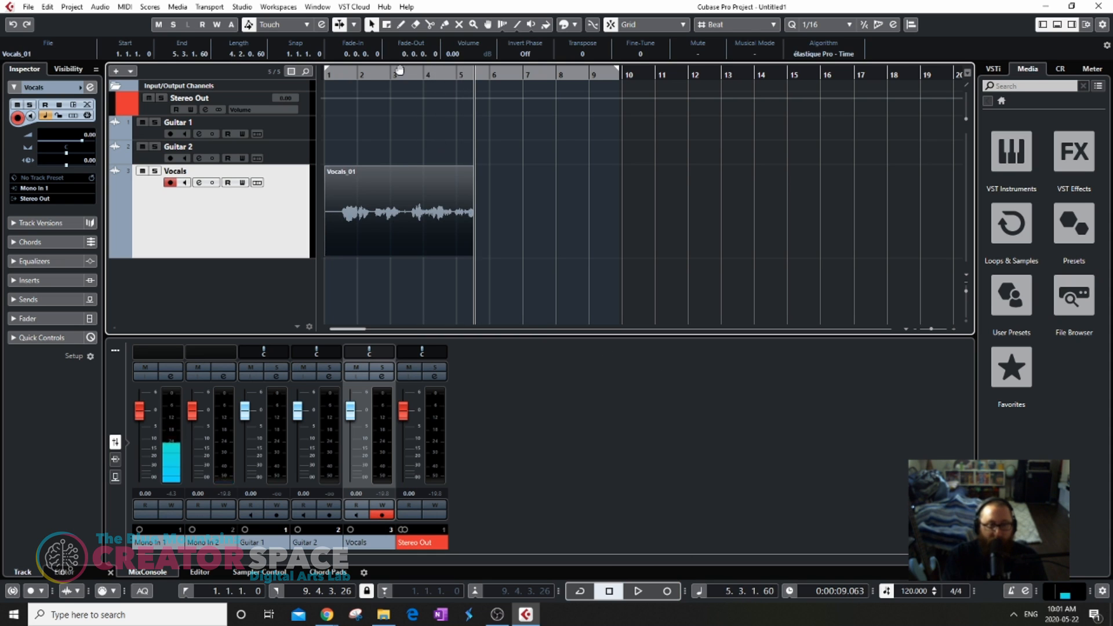
Play back the Vocals take from position 1.3.1, checking OBS Studio's audio mixer during playback, and stop near the end of bar 4.
left_click(342, 81)
left_click_drag(342, 81, 340, 81)
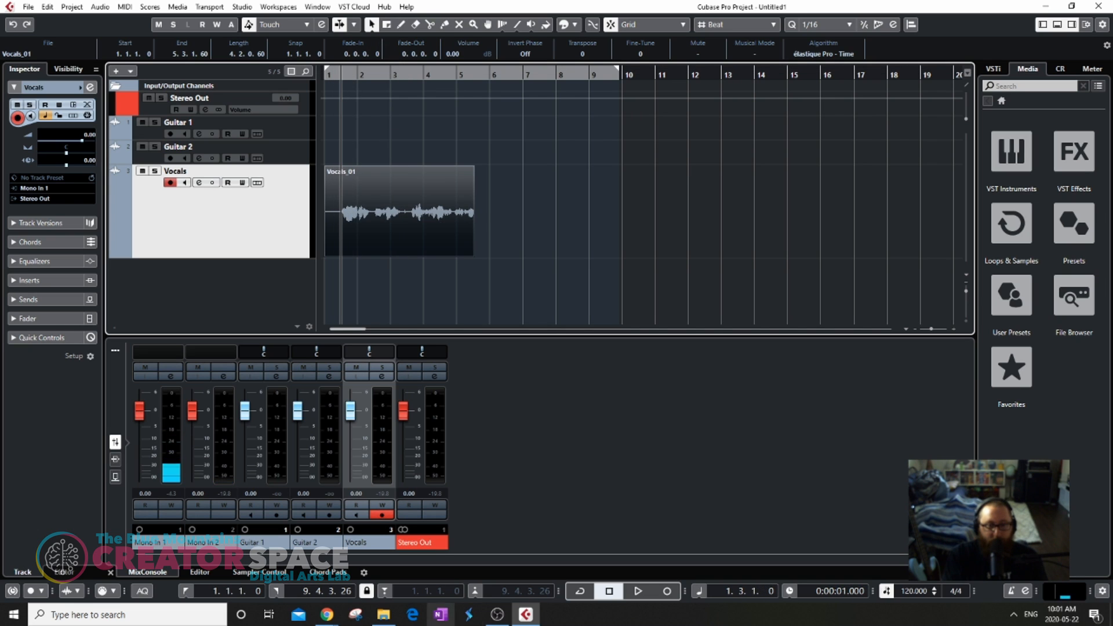
mouse_move(497, 621)
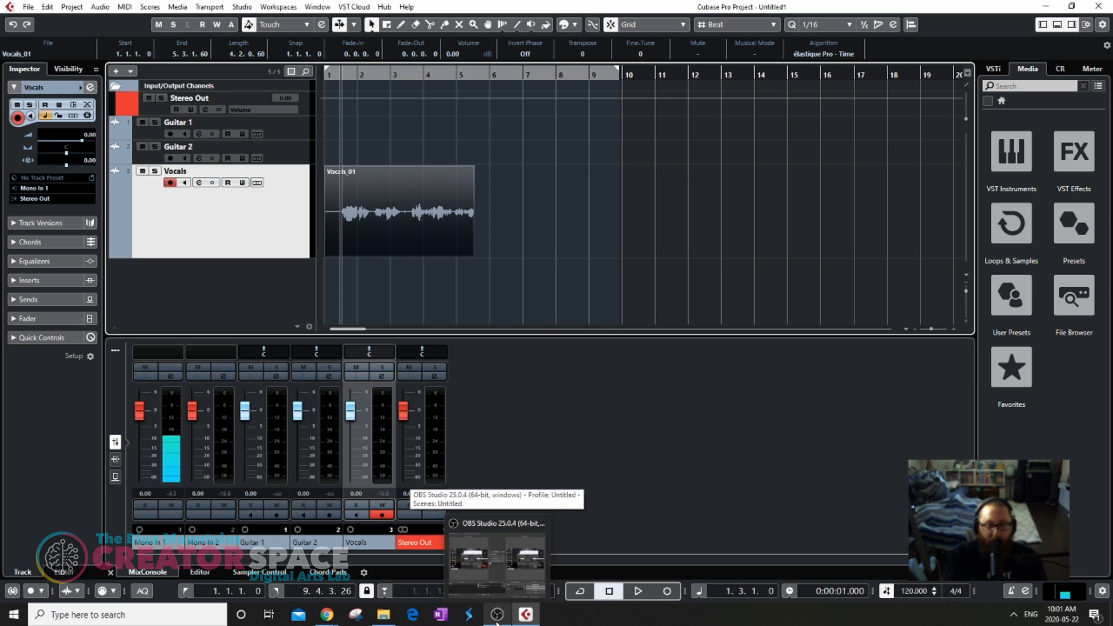
key("space")
left_click(496, 615)
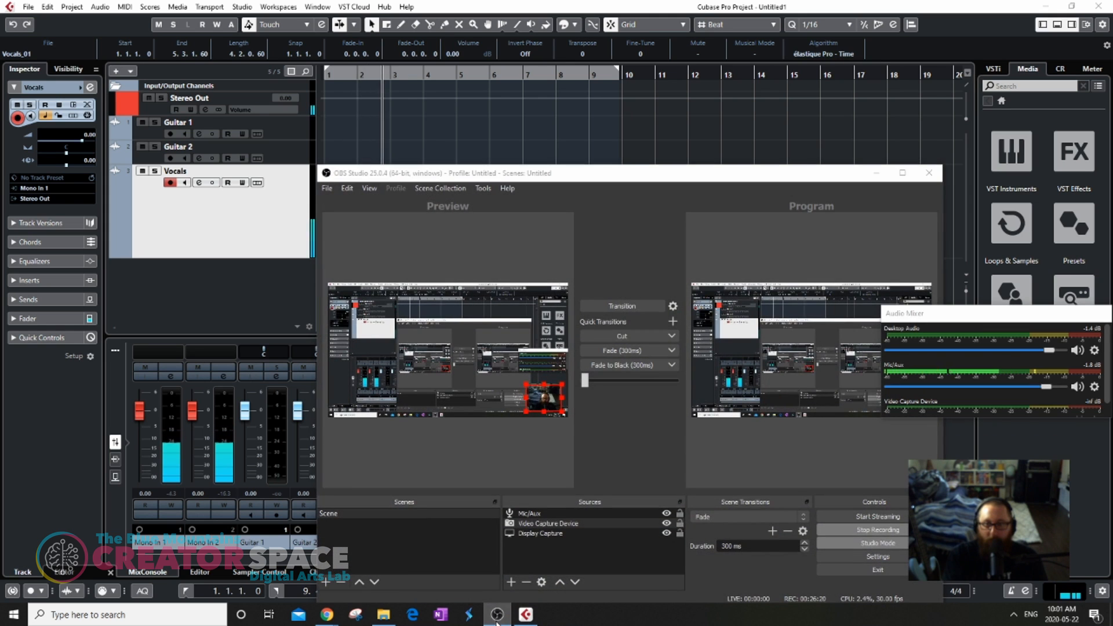
left_click(497, 615)
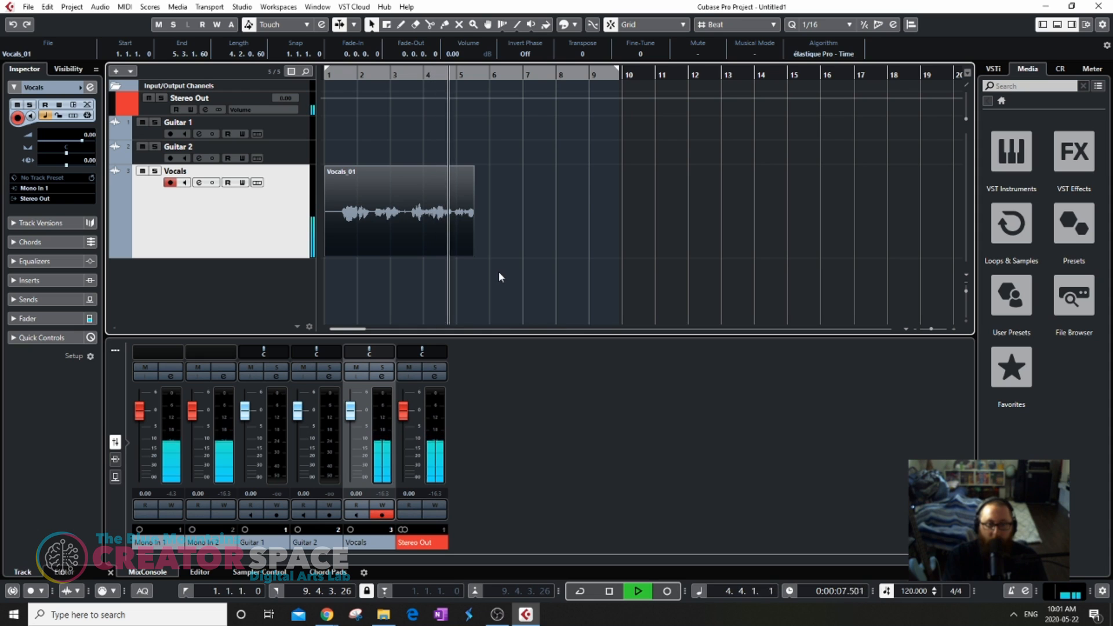
key("space")
Set the Vocals track's color to cyan.
left_click(430, 227)
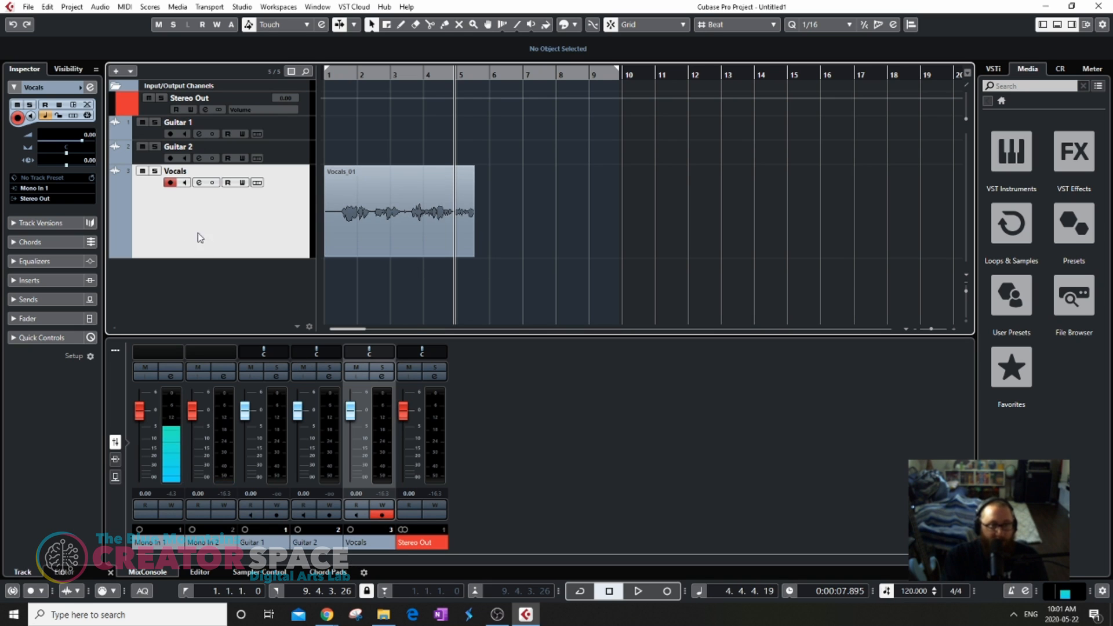
left_click(80, 87)
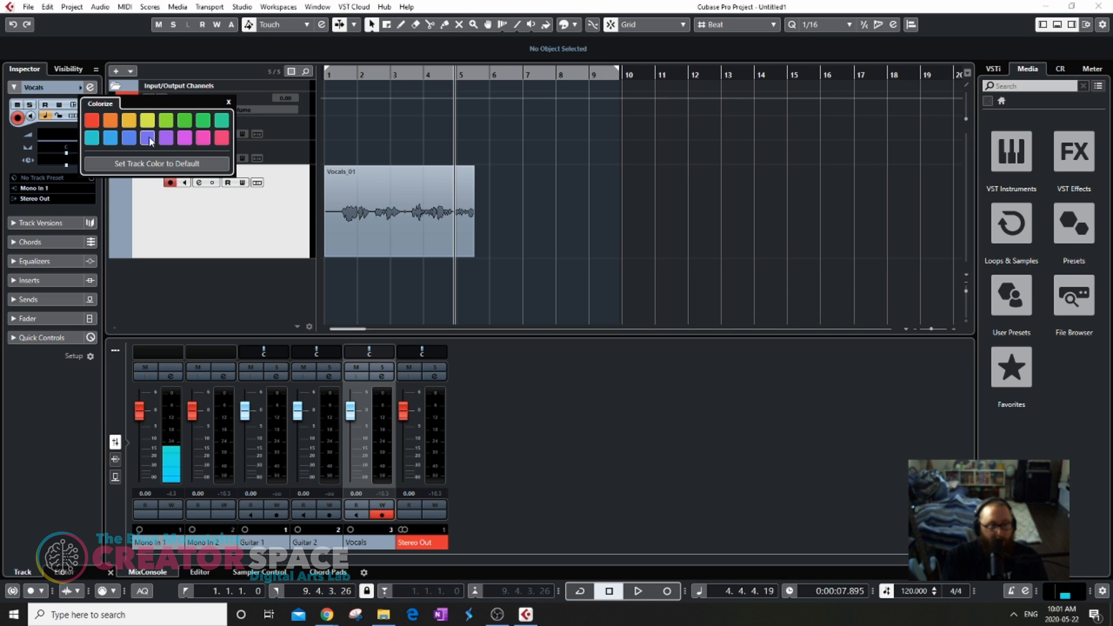
left_click(92, 138)
left_click(249, 224)
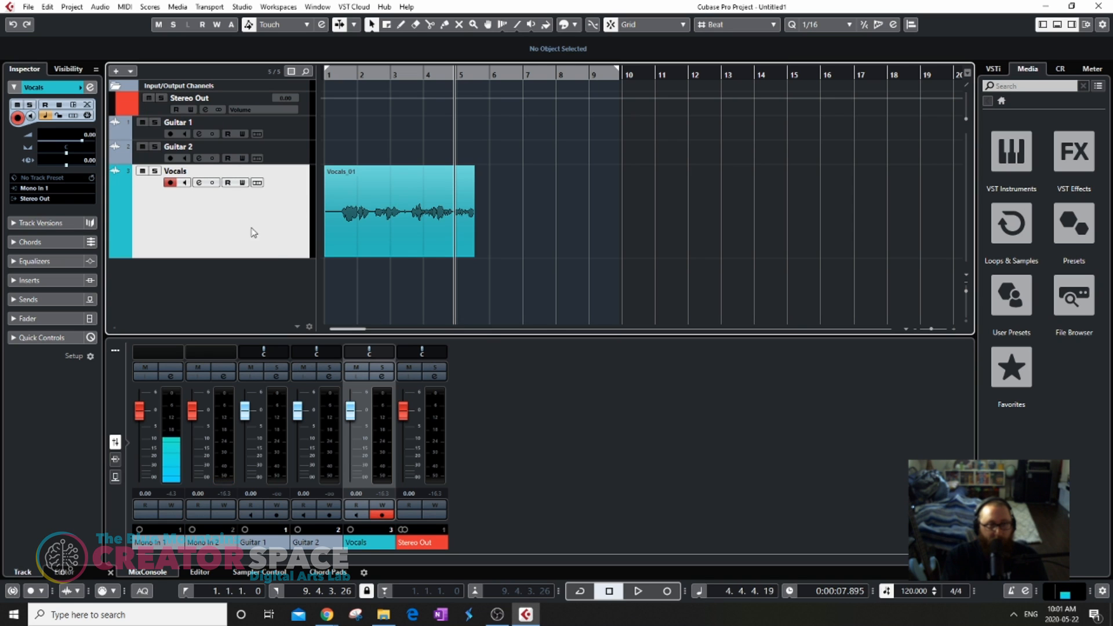
Set the color of the Guitar 2 and Guitar 1 tracks to the same green.
left_click(299, 160)
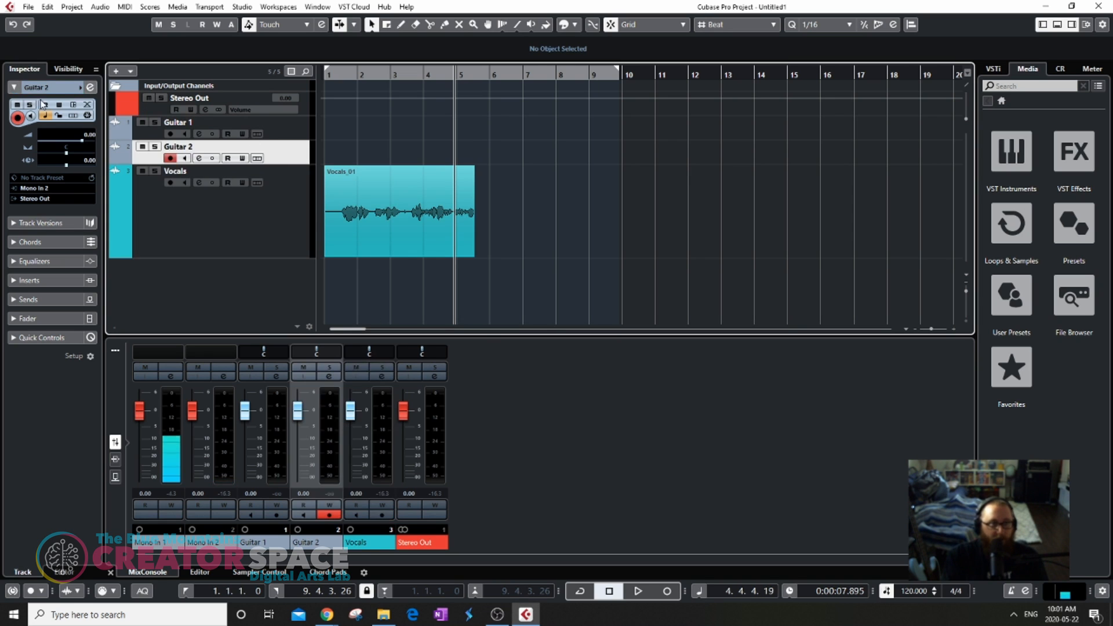
left_click(79, 88)
left_click(187, 127)
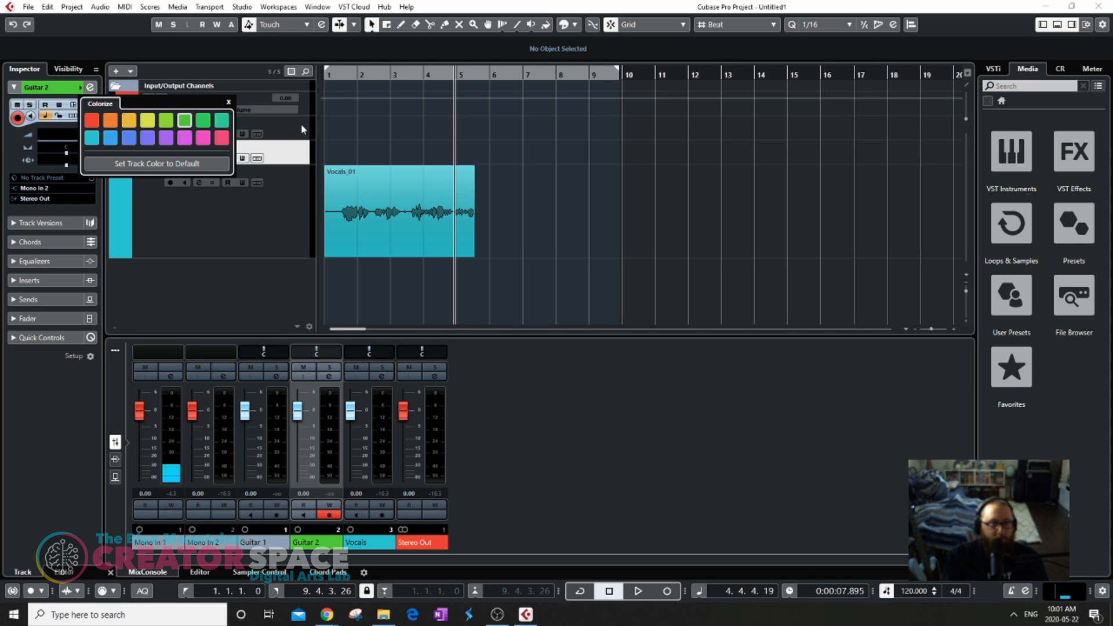
left_click(301, 123)
left_click(84, 88)
left_click(184, 120)
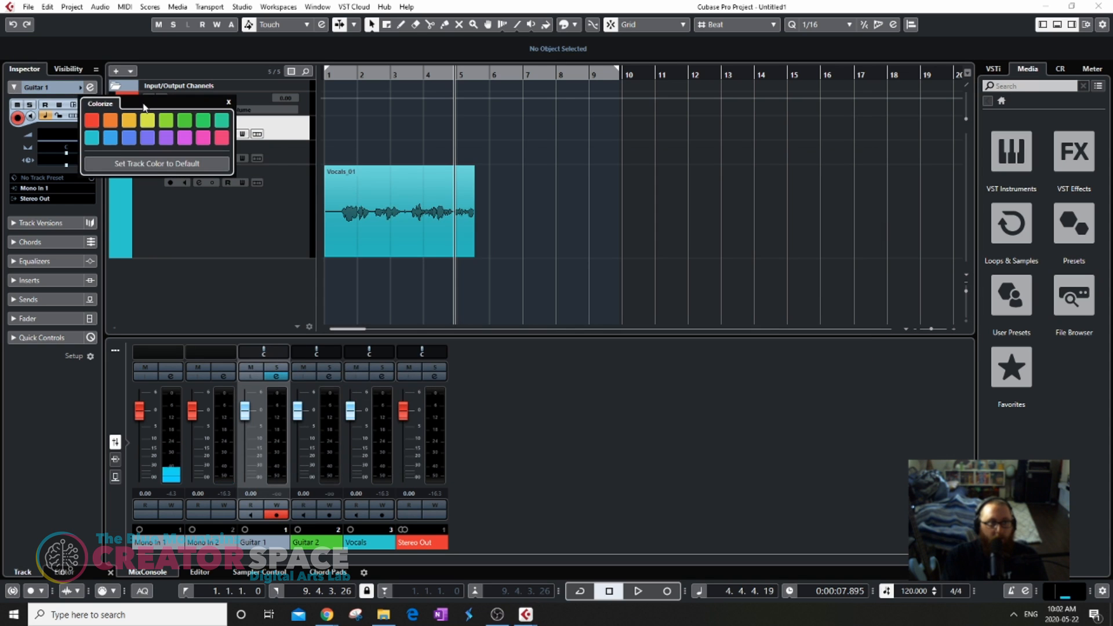
left_click(277, 223)
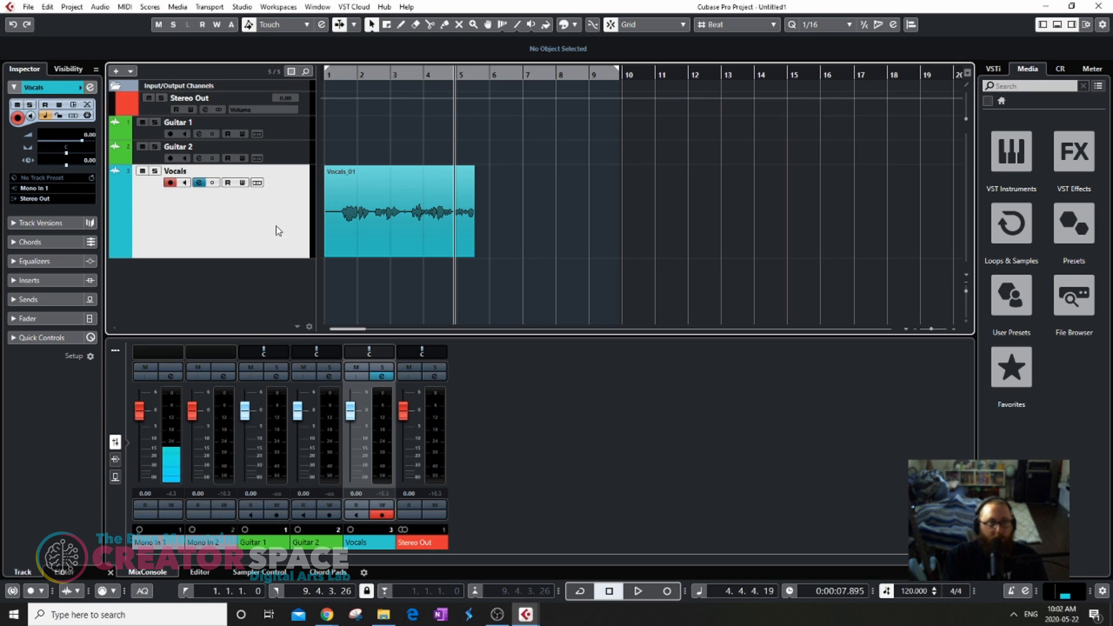
Delete the Vocals_01 recording from the Vocals track.
left_click(287, 145)
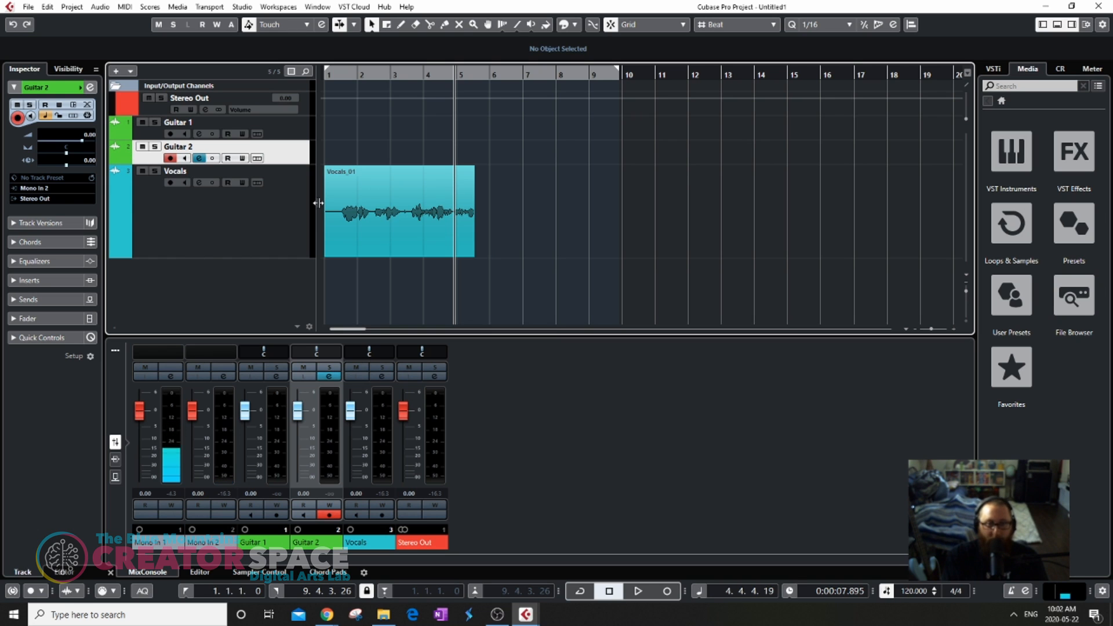
left_click(406, 232)
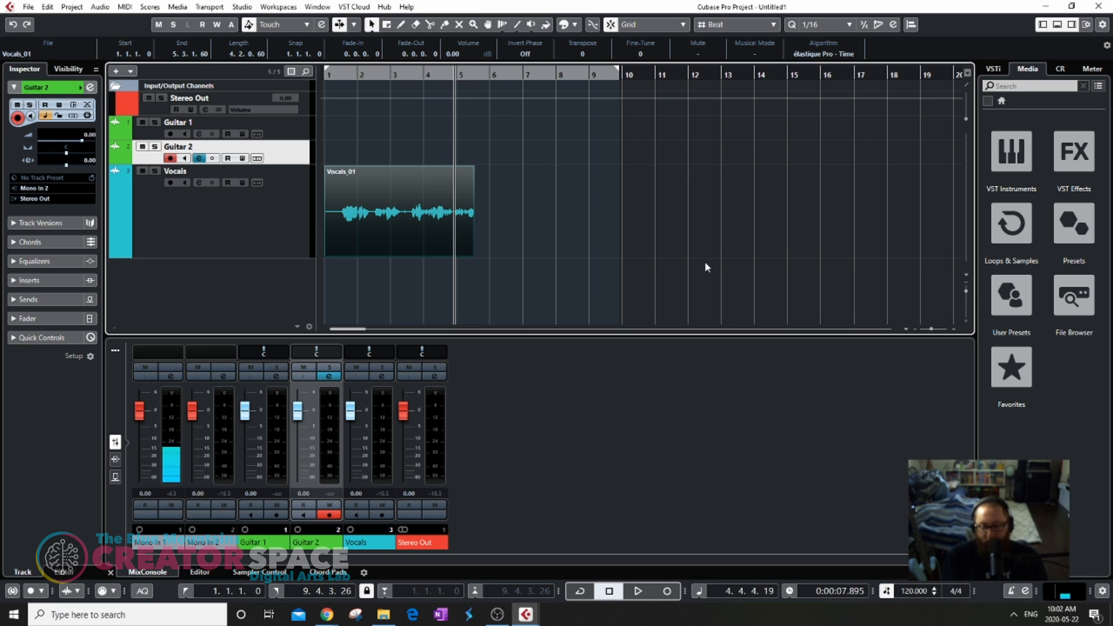
key("Delete")
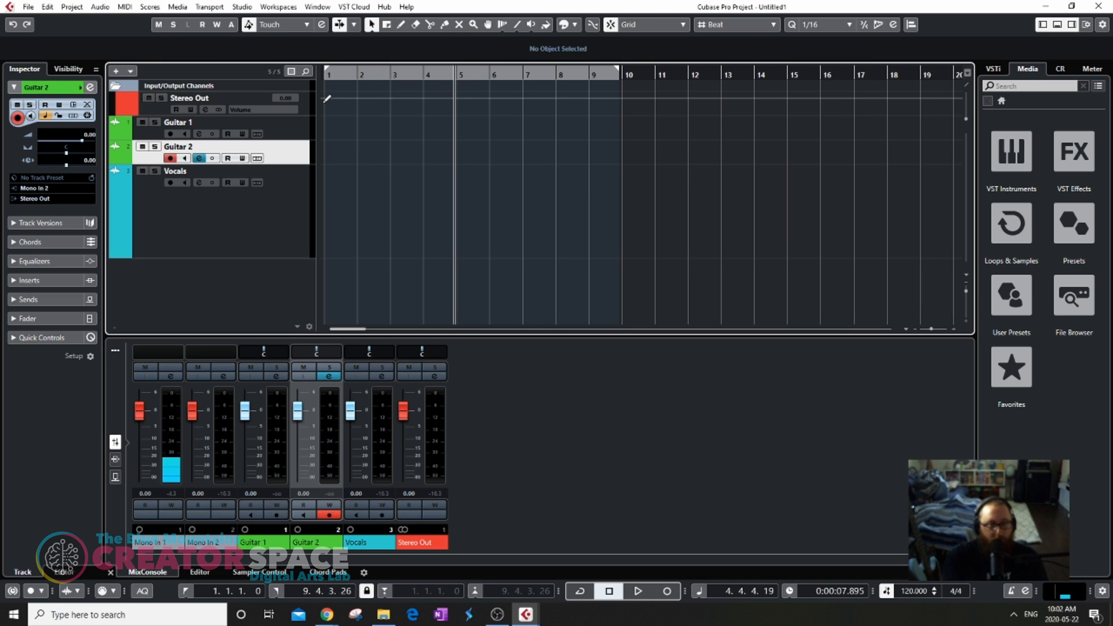
Increase the height of the Guitar 2 and Guitar 1 tracks and return the project cursor to the start.
left_click_drag(290, 162, 289, 197)
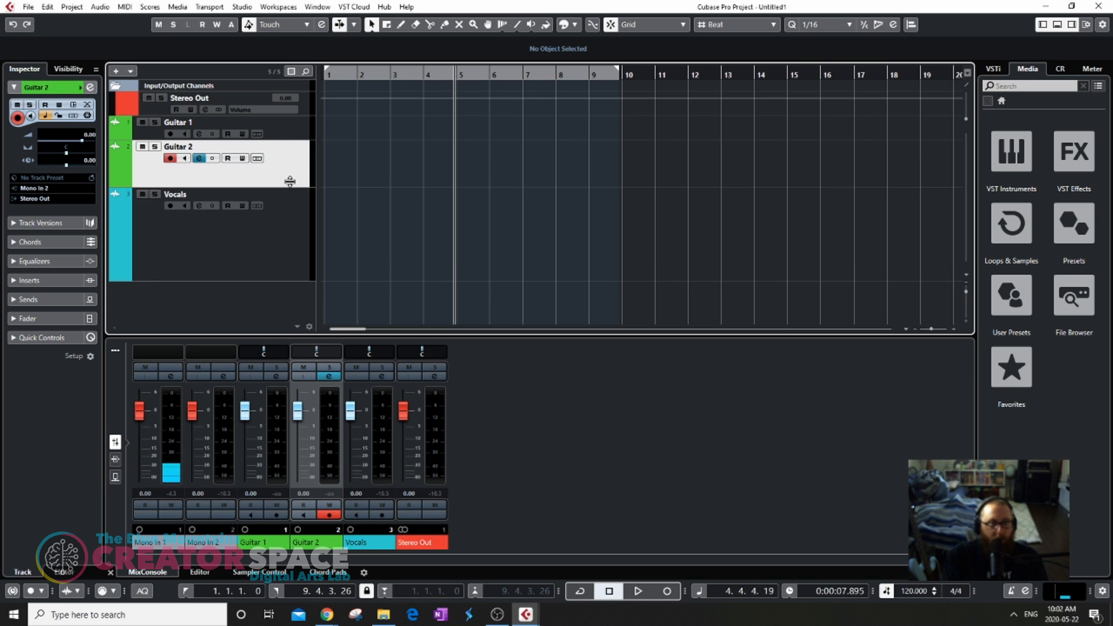
left_click(289, 150)
left_click_drag(289, 151, 290, 163)
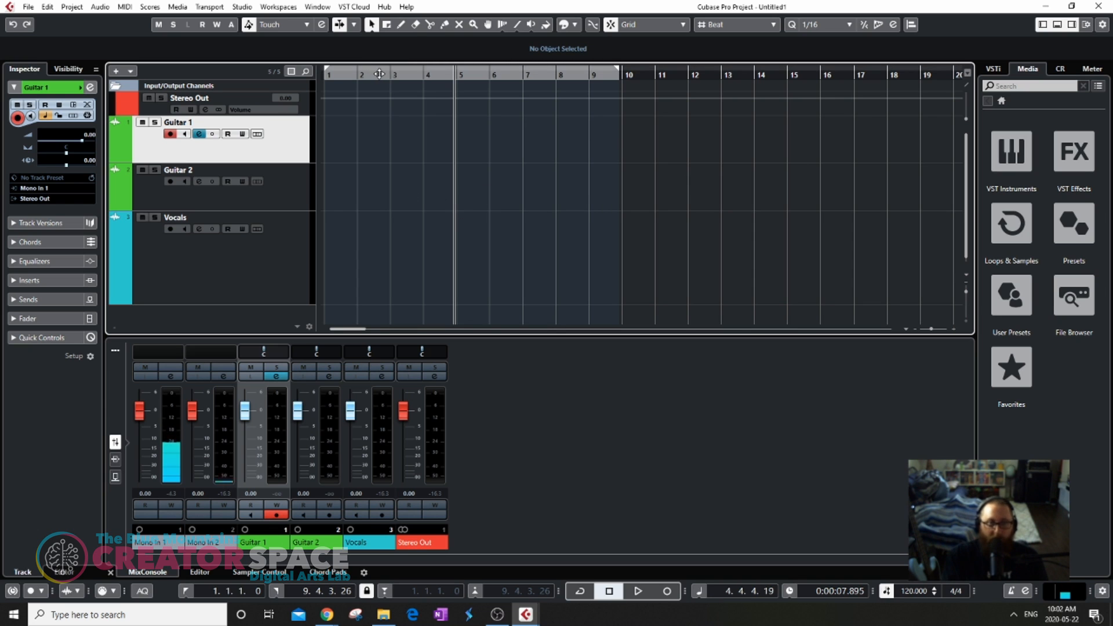
key("Home")
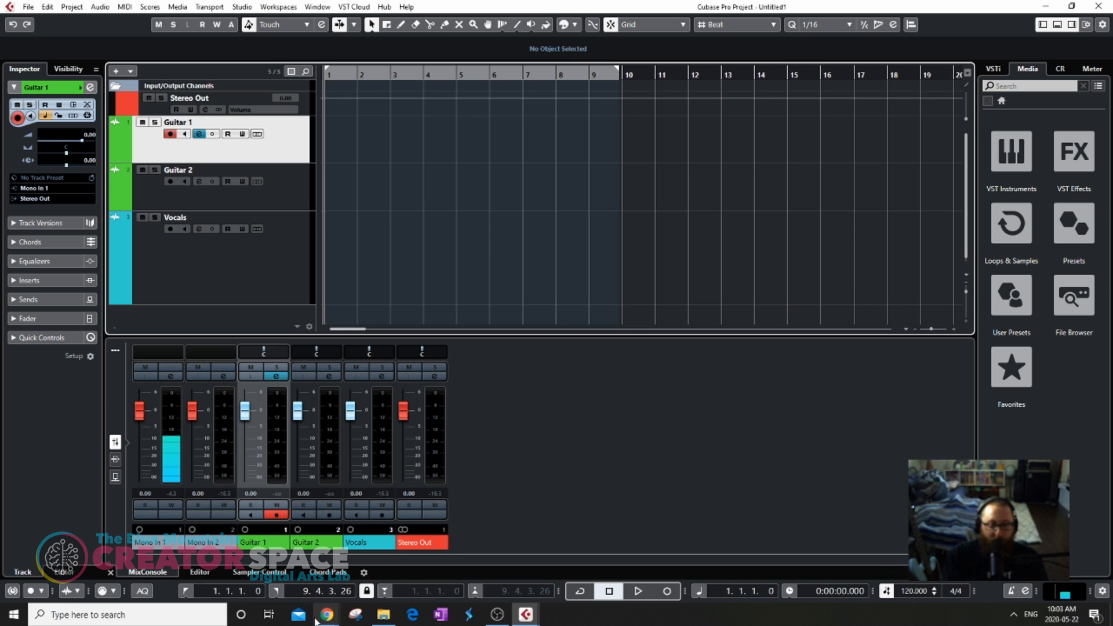
Switch to Chrome and open the All8.com Tap for Beats Per Minute tool from the tap tempo search results.
mouse_move(338, 622)
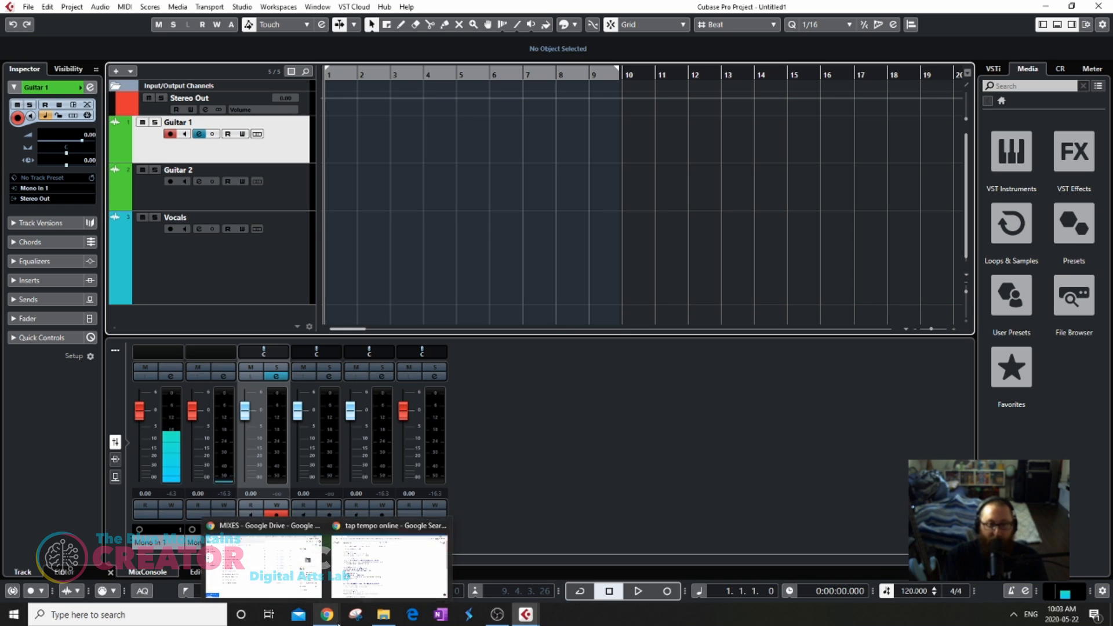
left_click(387, 561)
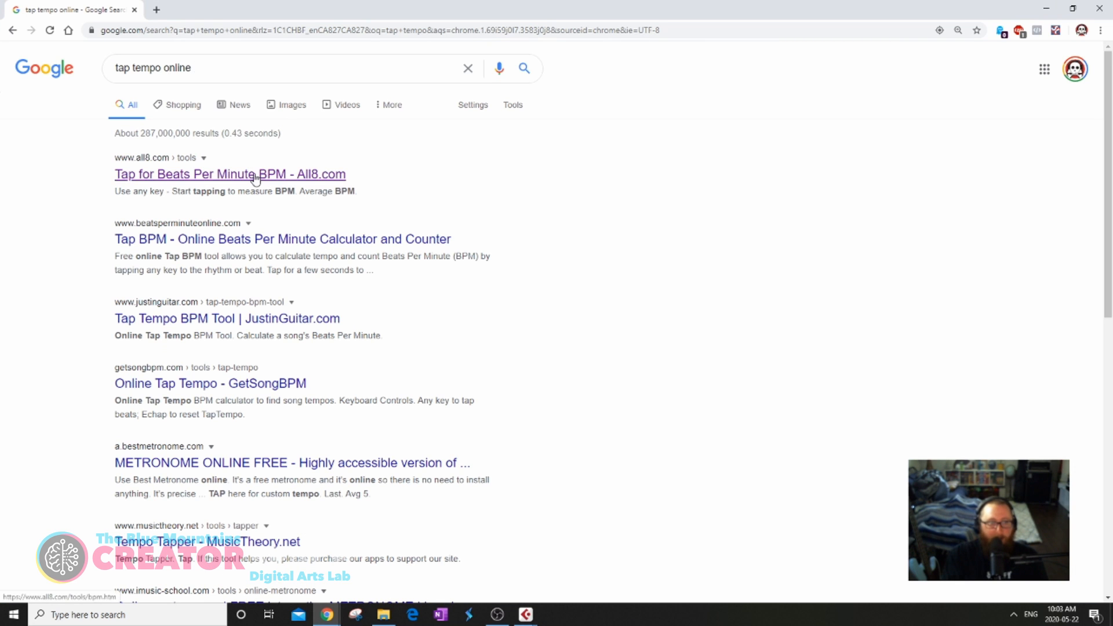
left_click(276, 179)
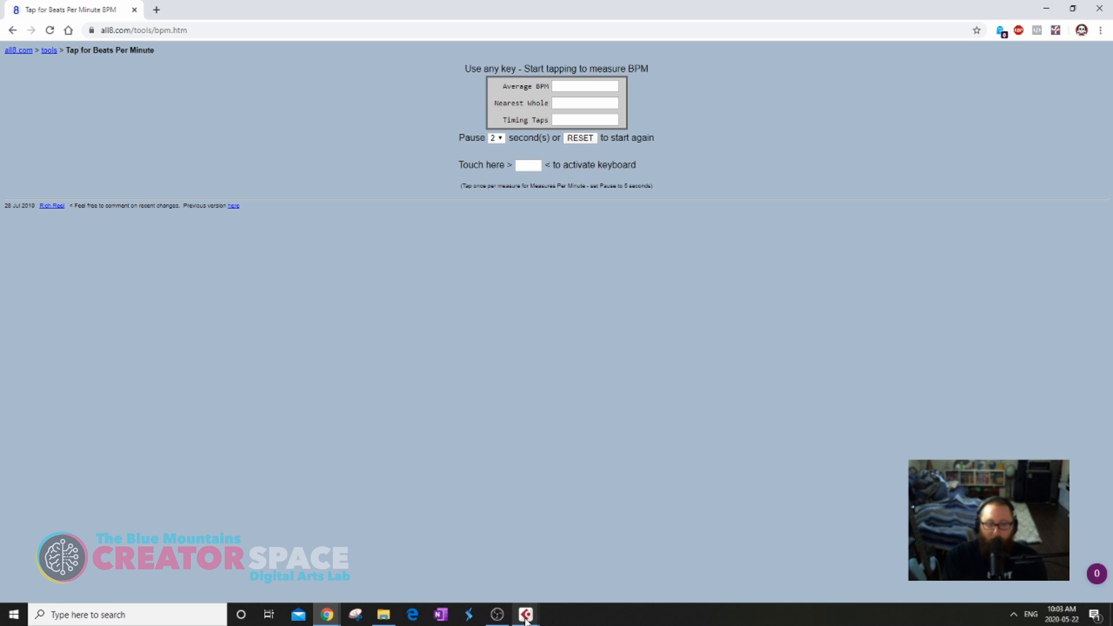
Tap out a steady beat in the BPM tool's keyboard activation field to measure the tempo.
mouse_move(526, 616)
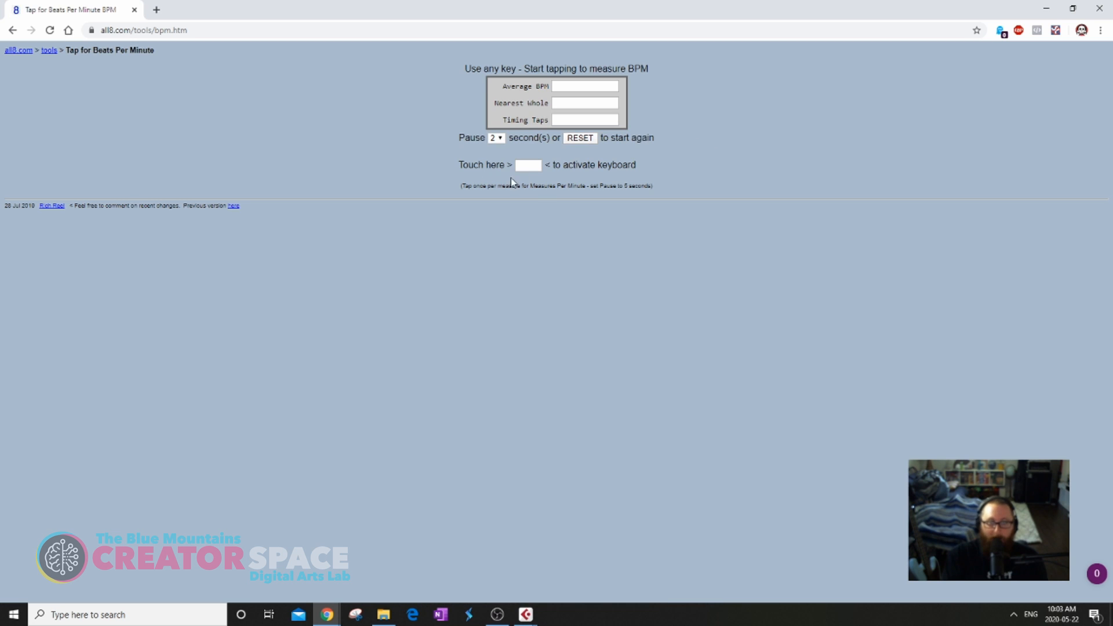
left_click(525, 166)
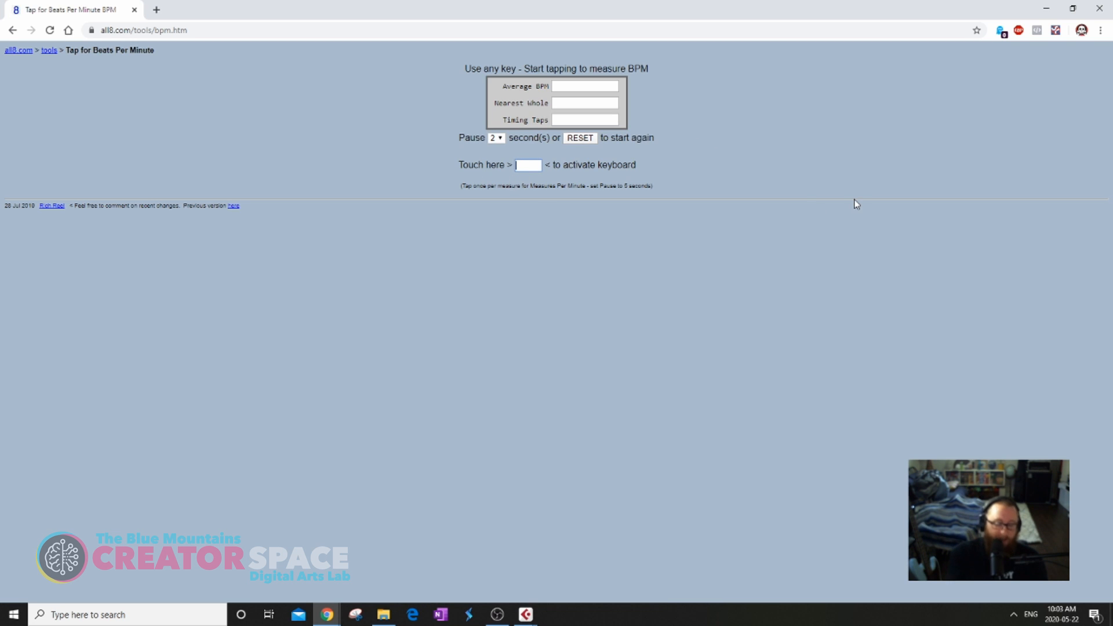
key("space")
key("space")
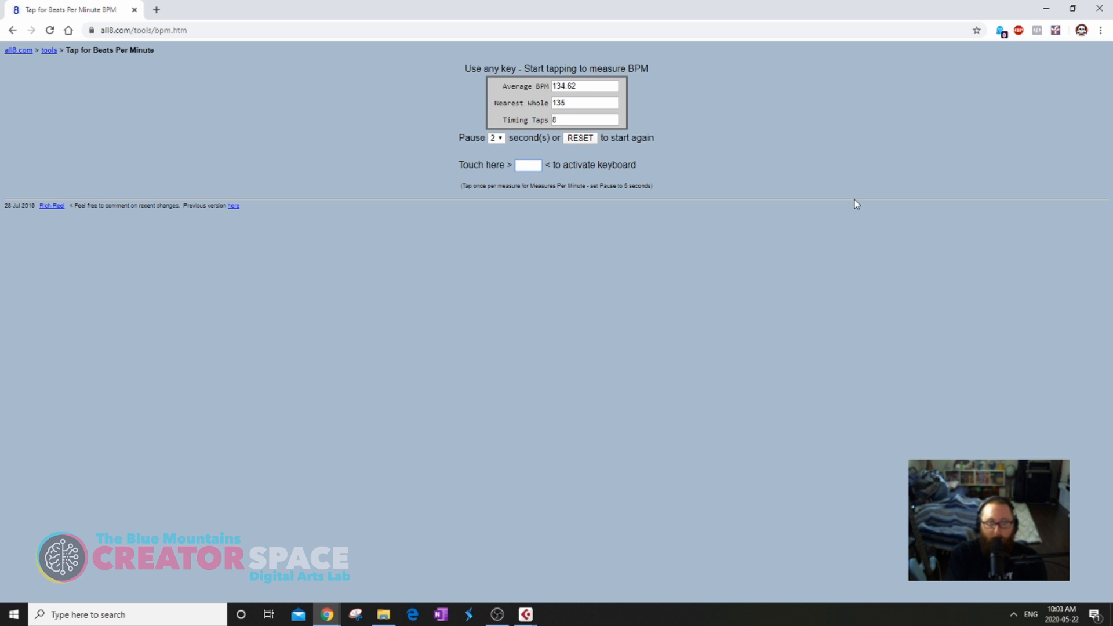
key("space")
key("space")
key("space")
key("space")
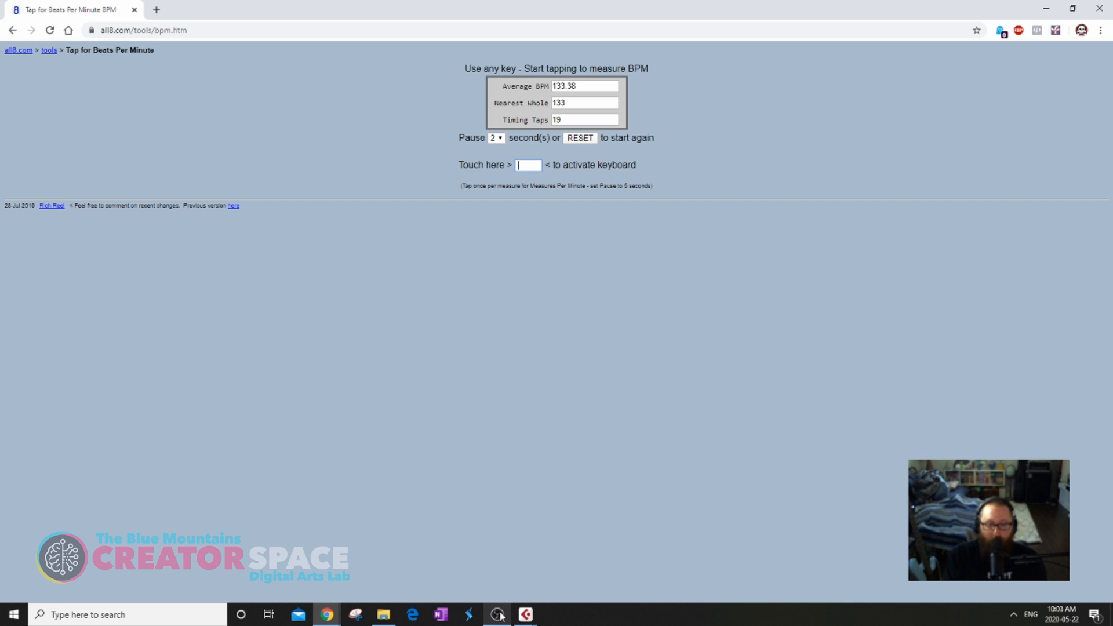
Switch back to the Cubase project and set the project tempo to 70 BPM.
mouse_move(525, 615)
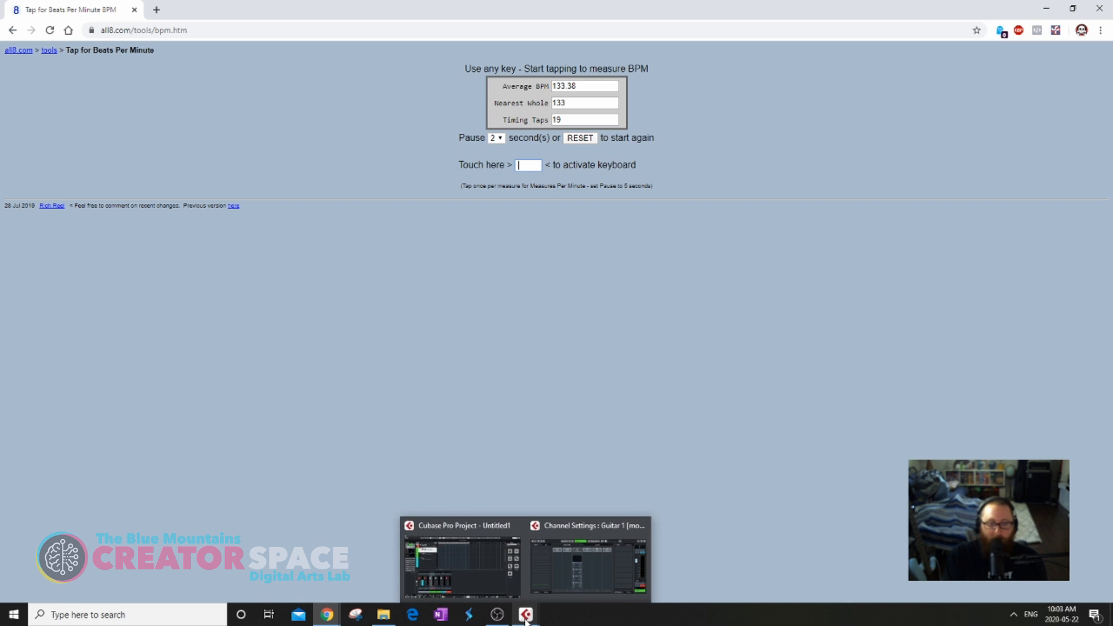
mouse_move(574, 579)
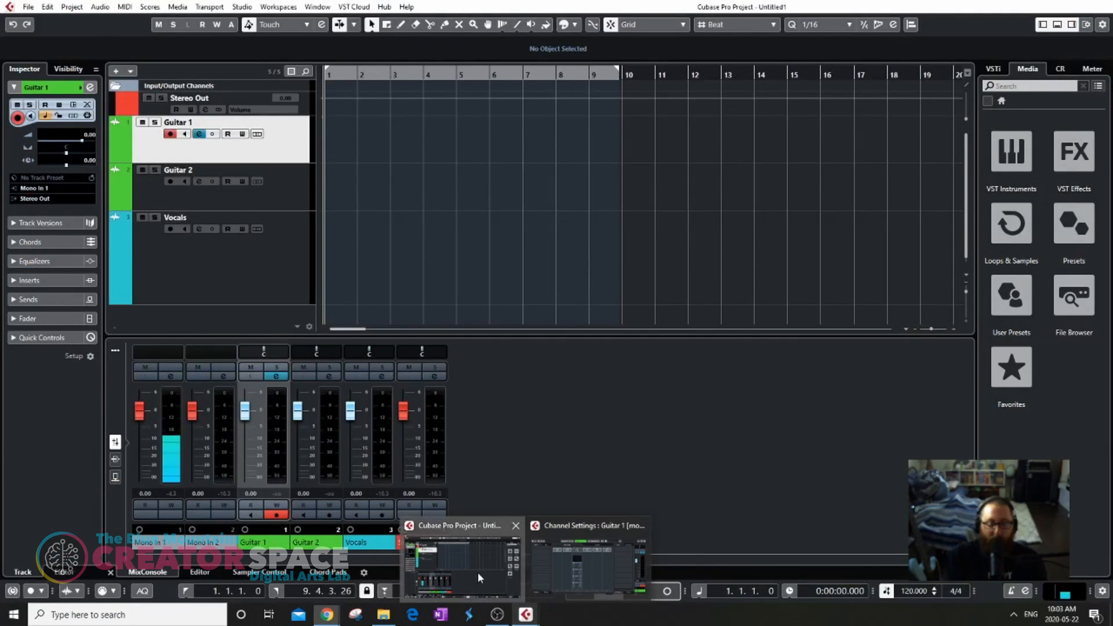
left_click(478, 572)
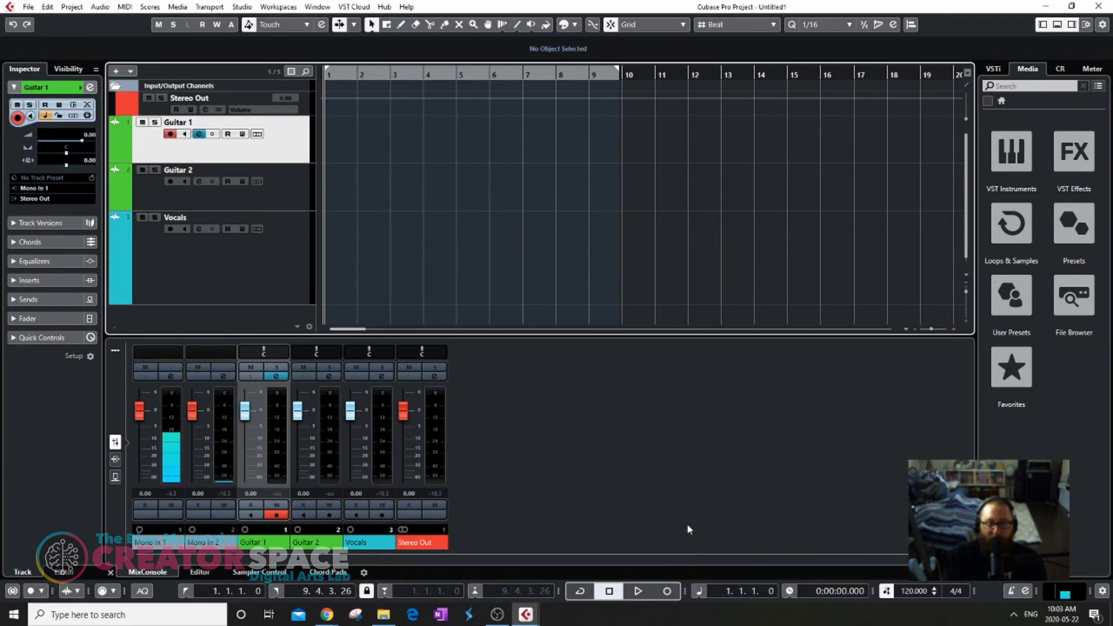
double_click(914, 591)
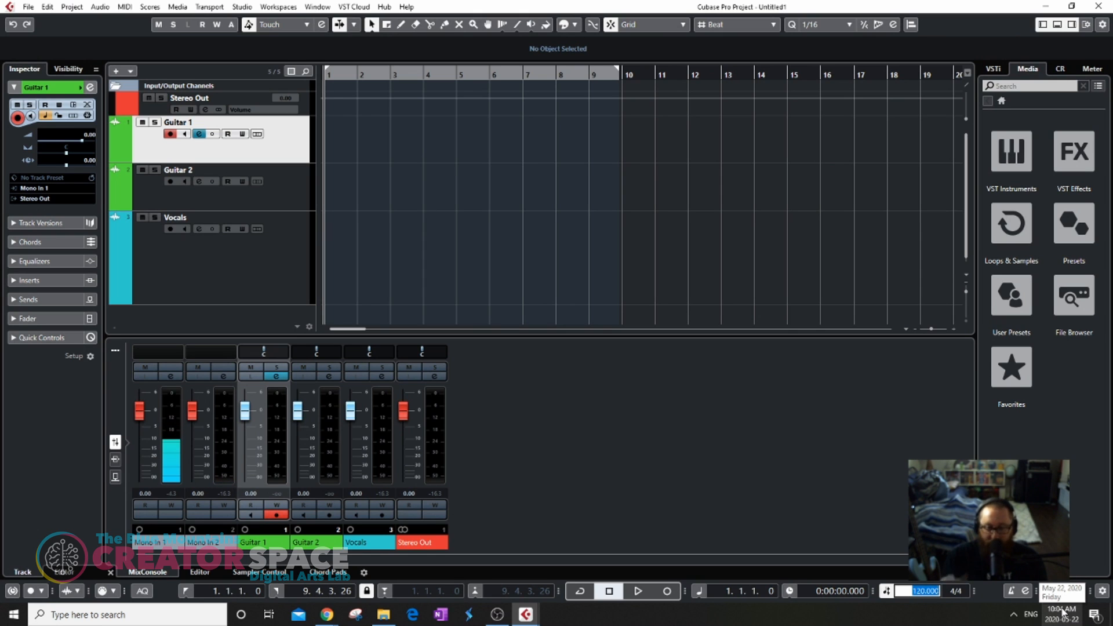
type("70")
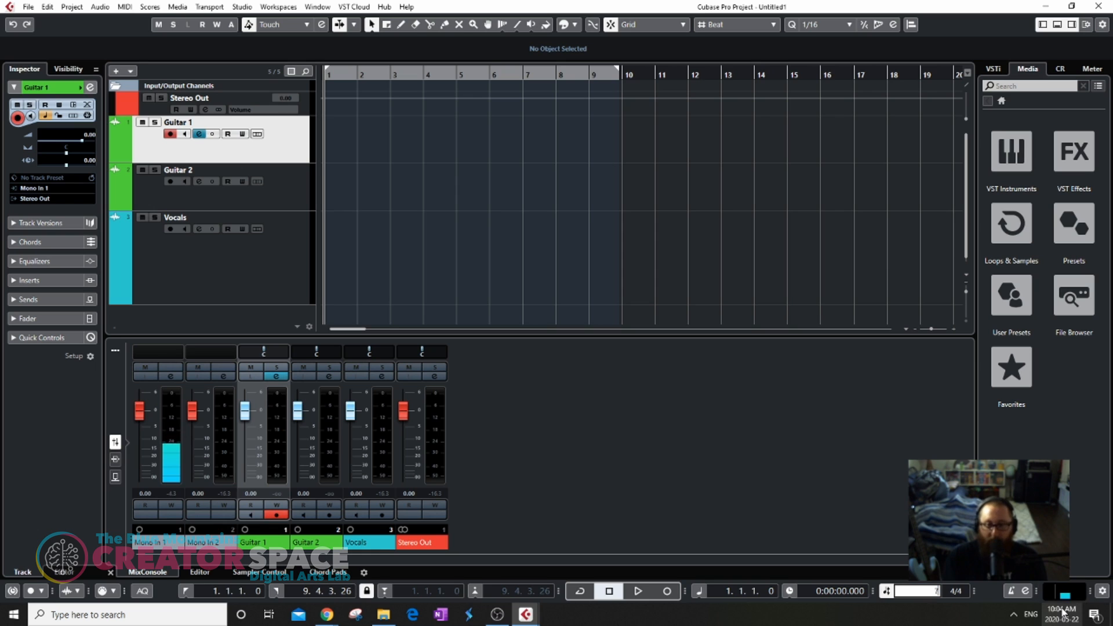
key("Return")
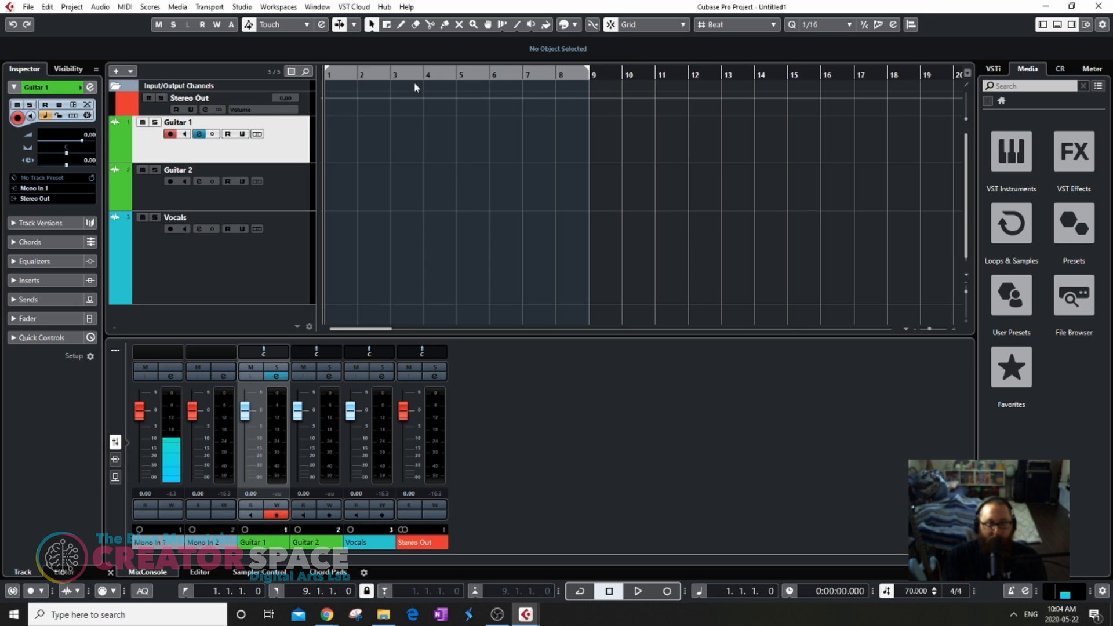
Activate the metronome click for the project.
scroll(414, 82, "up", 2)
scroll(673, 113, "up", 4)
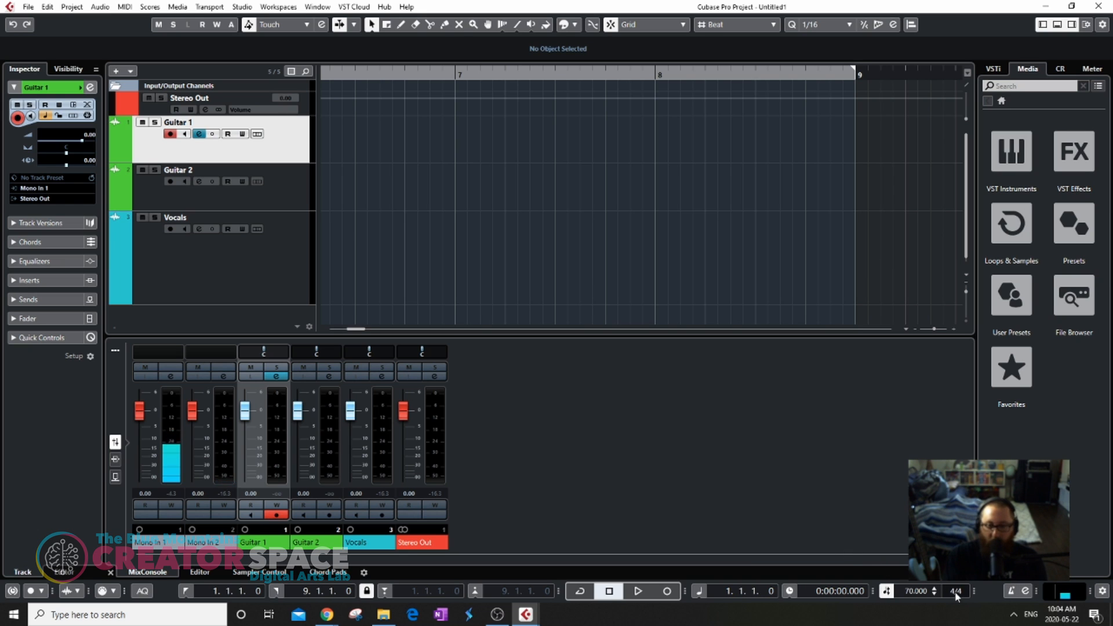
left_click(1012, 593)
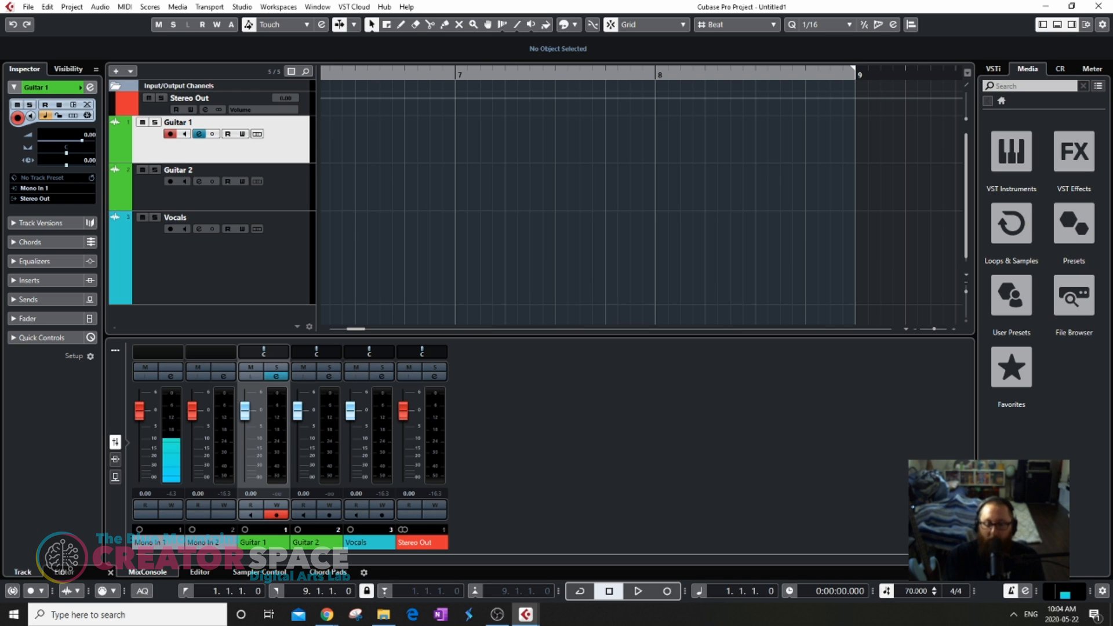
Review the general, click sound and click pattern settings in the metronome setup, then close it without changes.
left_click(1027, 593)
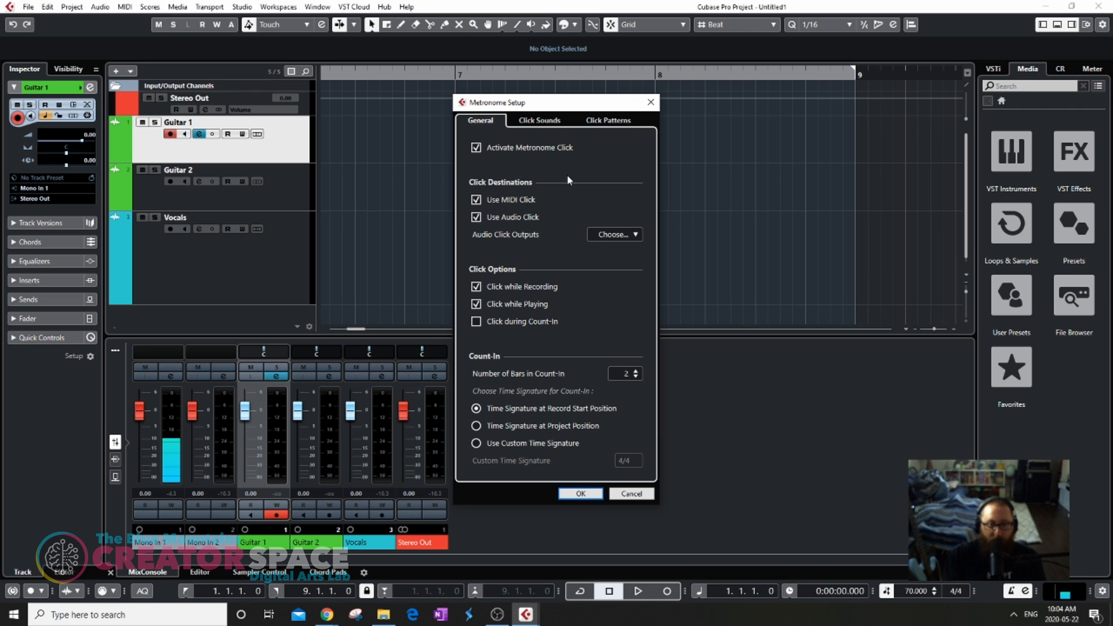
left_click(543, 123)
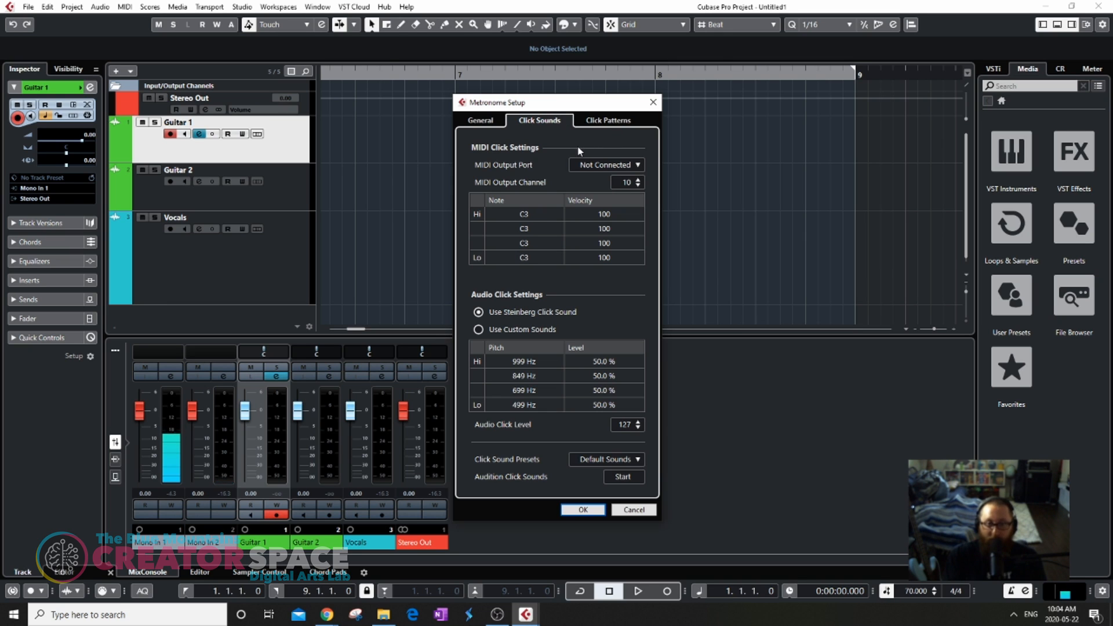
left_click(610, 123)
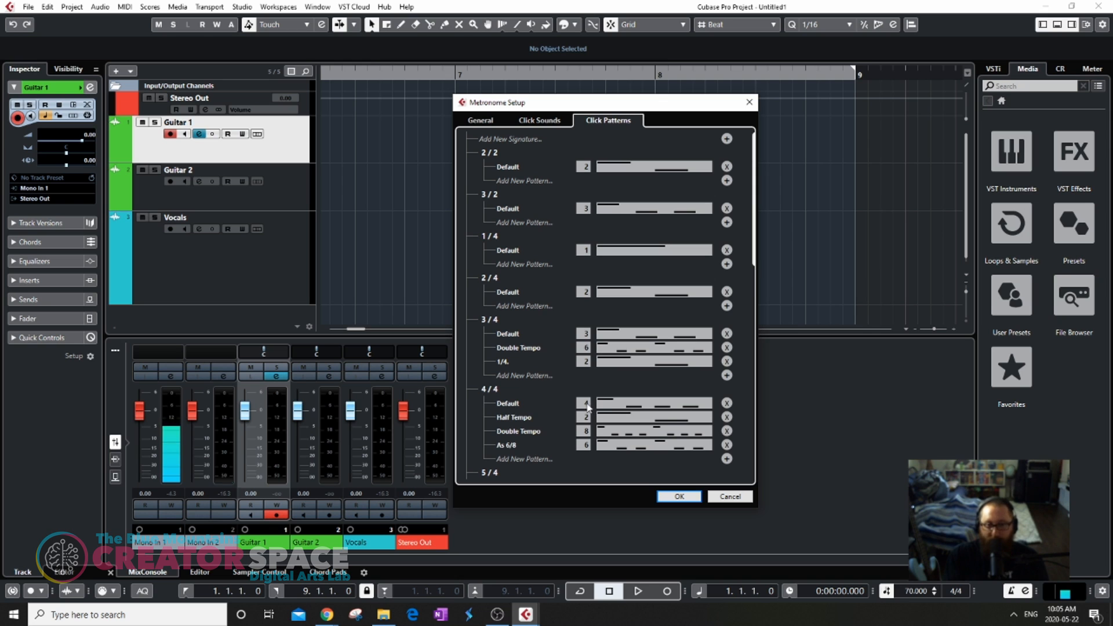
left_click(749, 102)
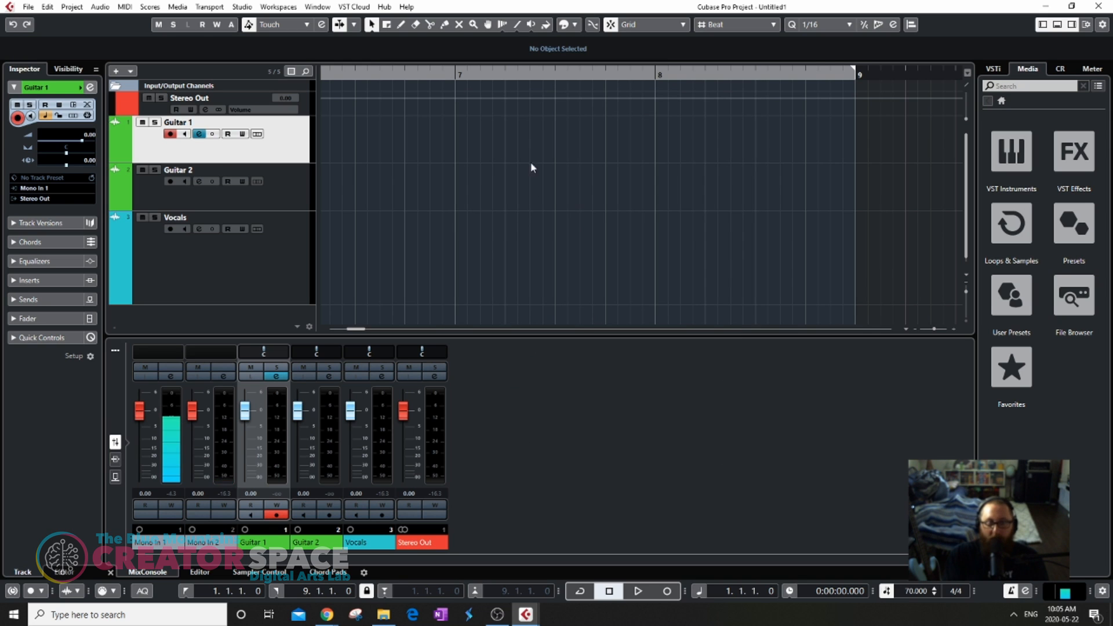
left_click(1026, 592)
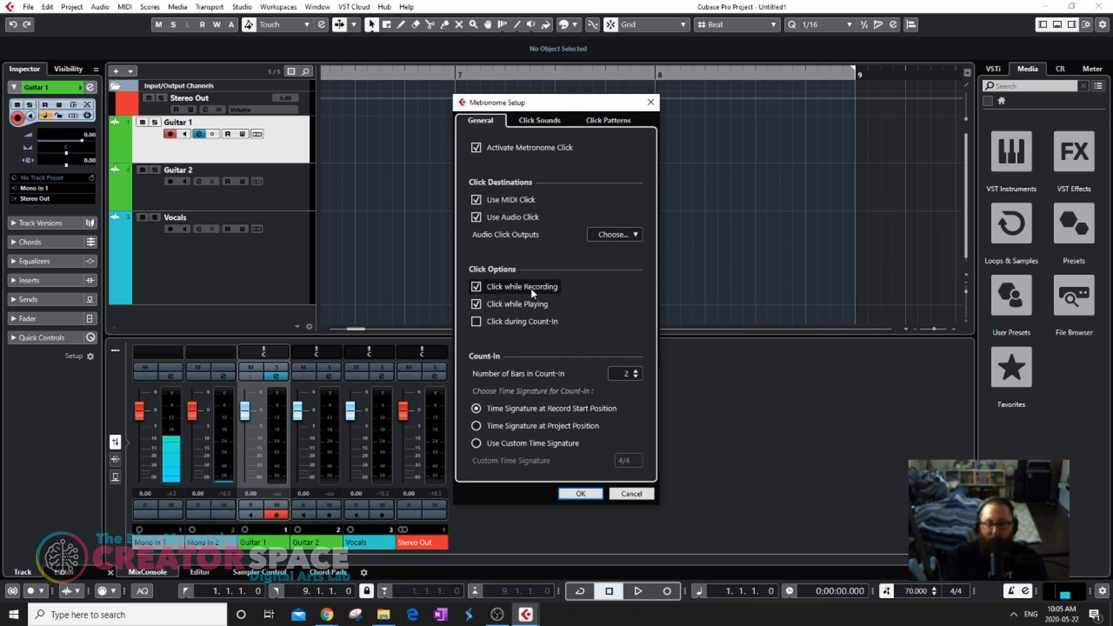
left_click(606, 120)
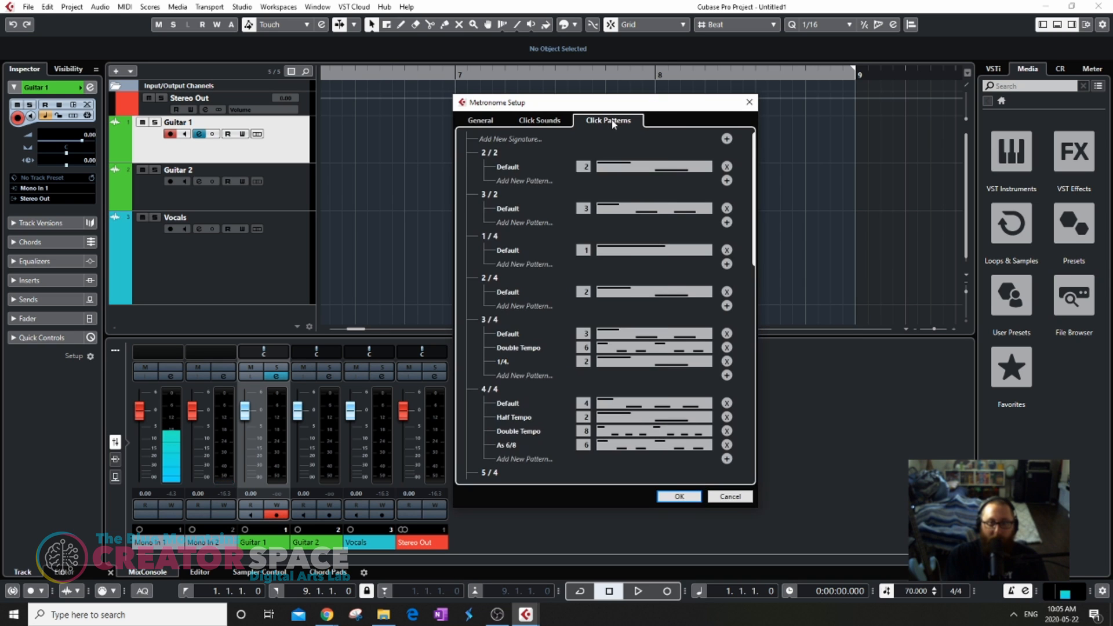
scroll(604, 352, "down", 3)
scroll(604, 352, "down", 5)
scroll(603, 342, "up", 10)
left_click(540, 120)
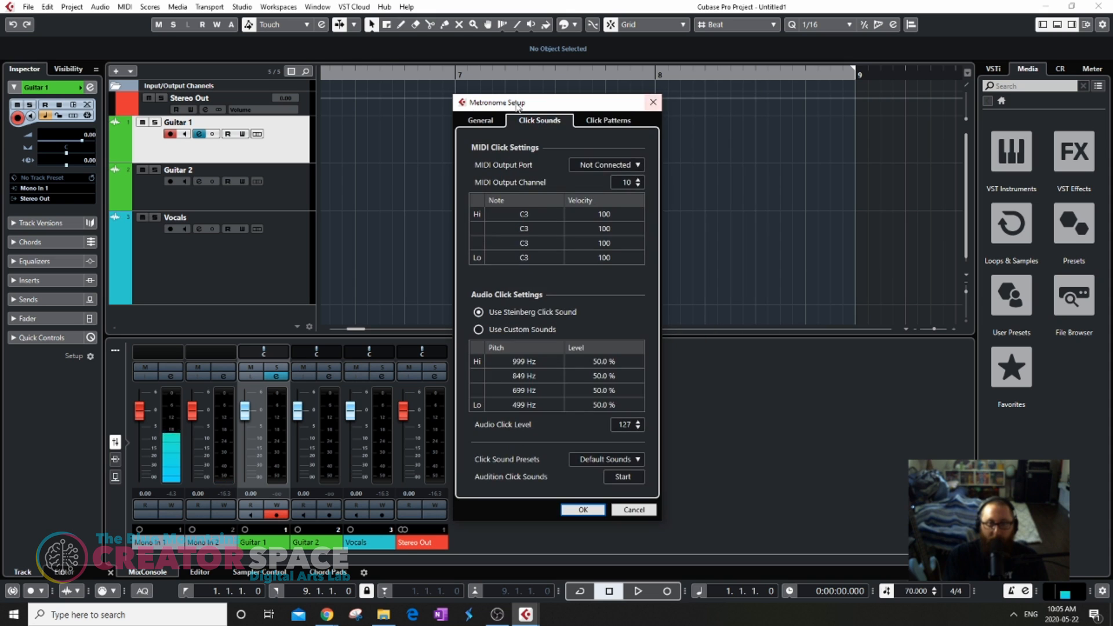
left_click(480, 120)
left_click(650, 102)
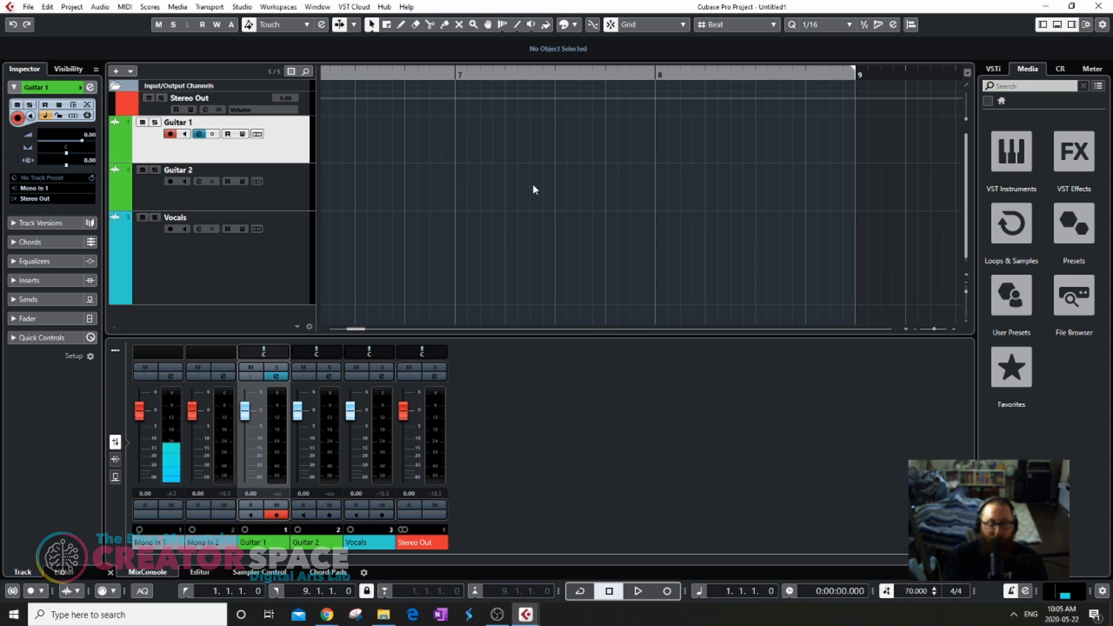
Reduce the height of the Vocals track and open the settings for adding an instrument track below it.
left_click_drag(201, 305, 199, 272)
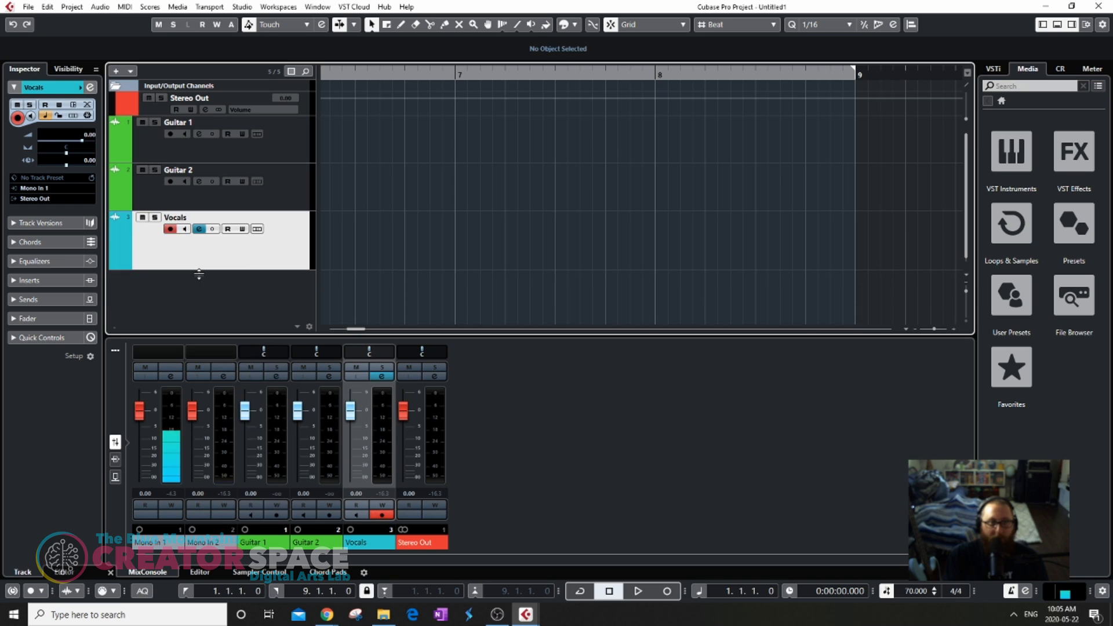
right_click(228, 299)
left_click(282, 314)
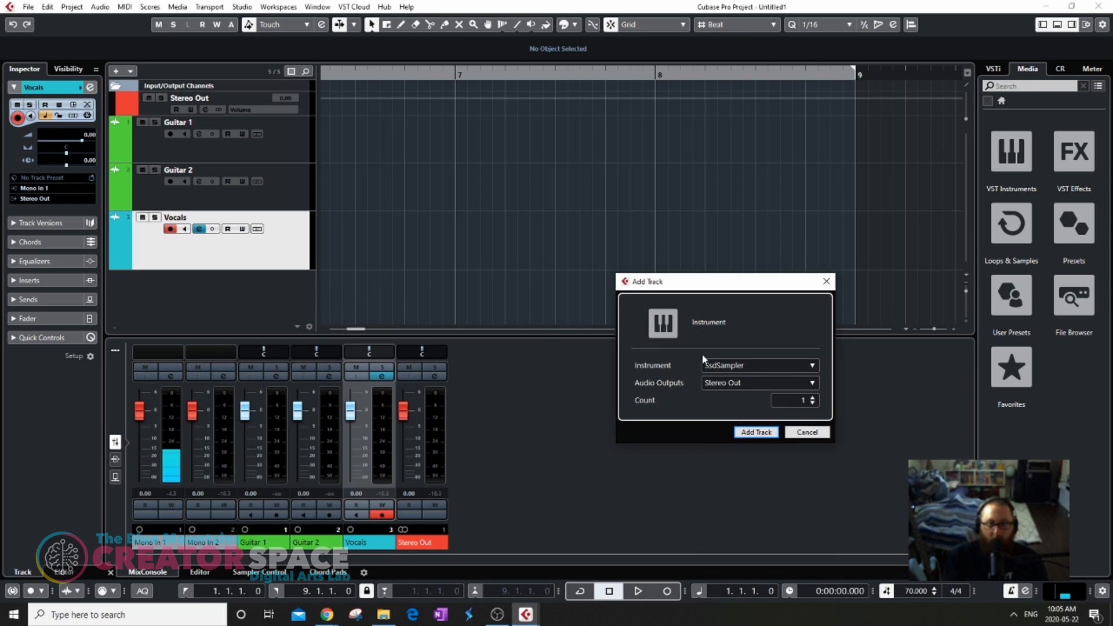
left_click(812, 365)
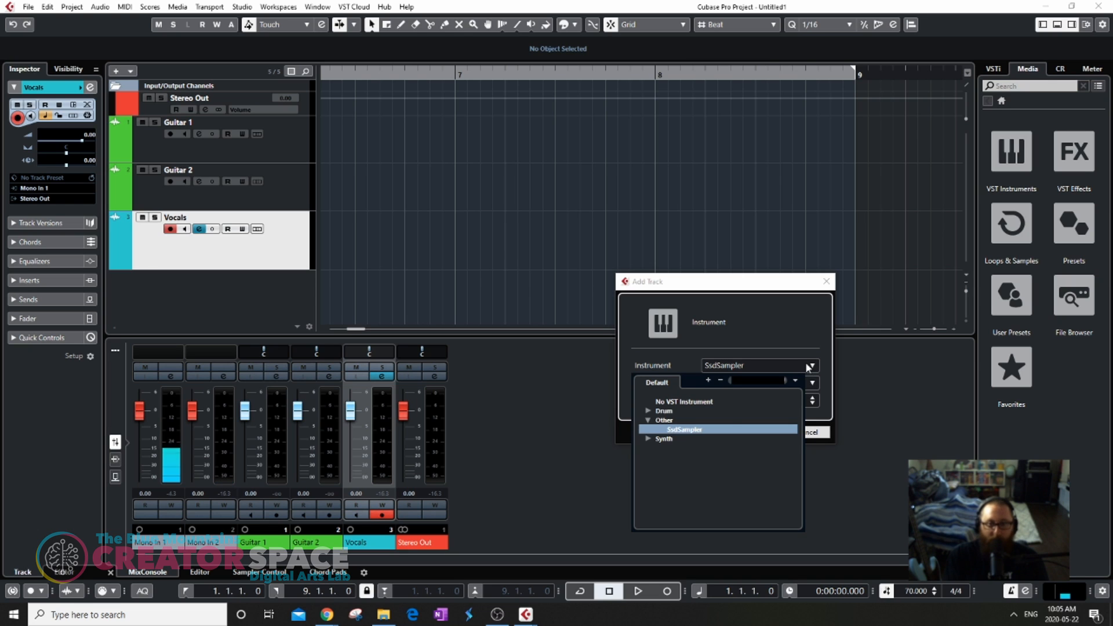
left_click(647, 411)
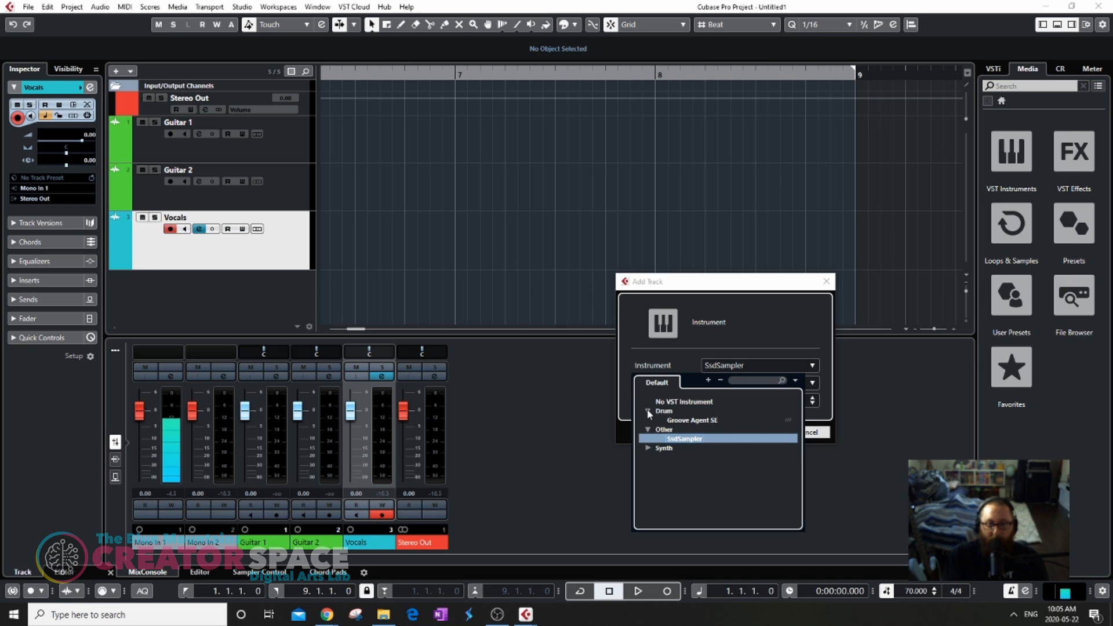
left_click(694, 421)
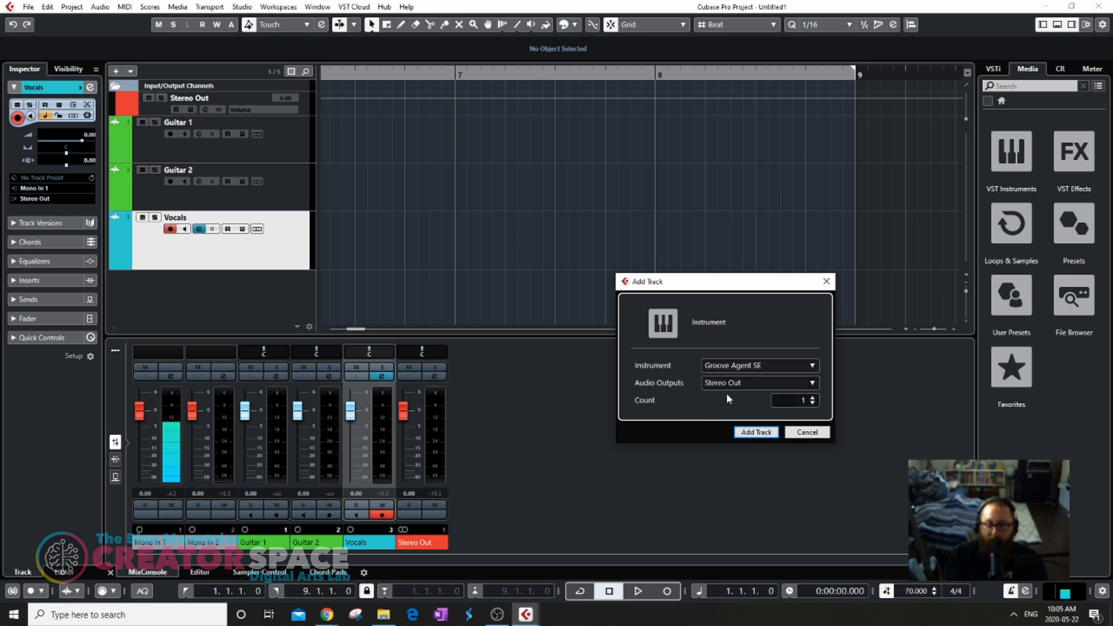
Choose SsdSampler as the instrument and add one instrument track routed to Stereo Out.
left_click(813, 366)
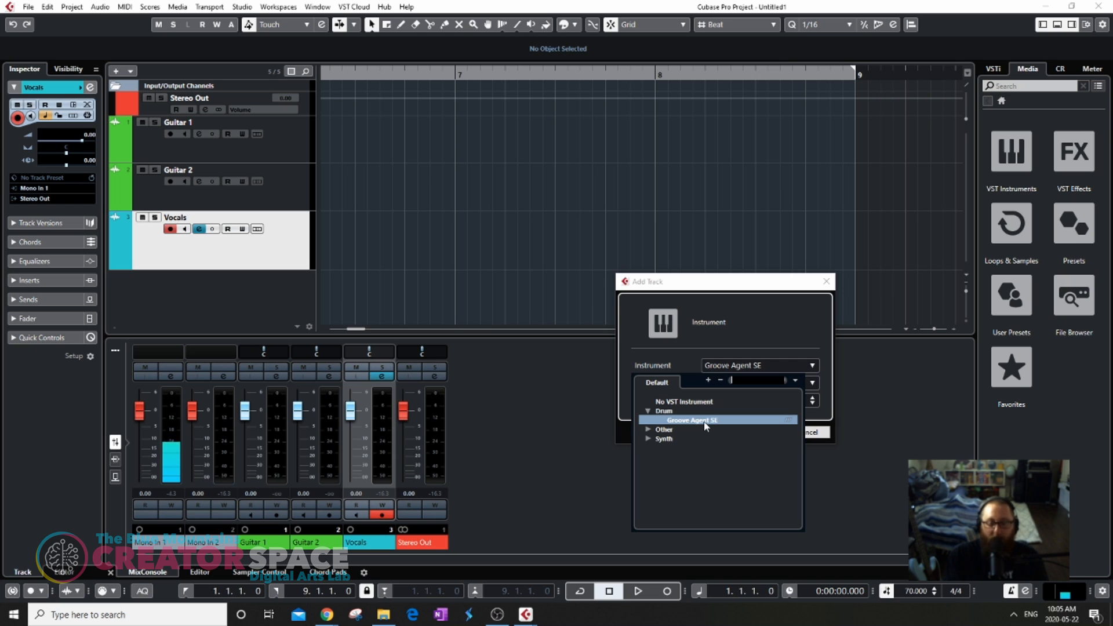
left_click(649, 430)
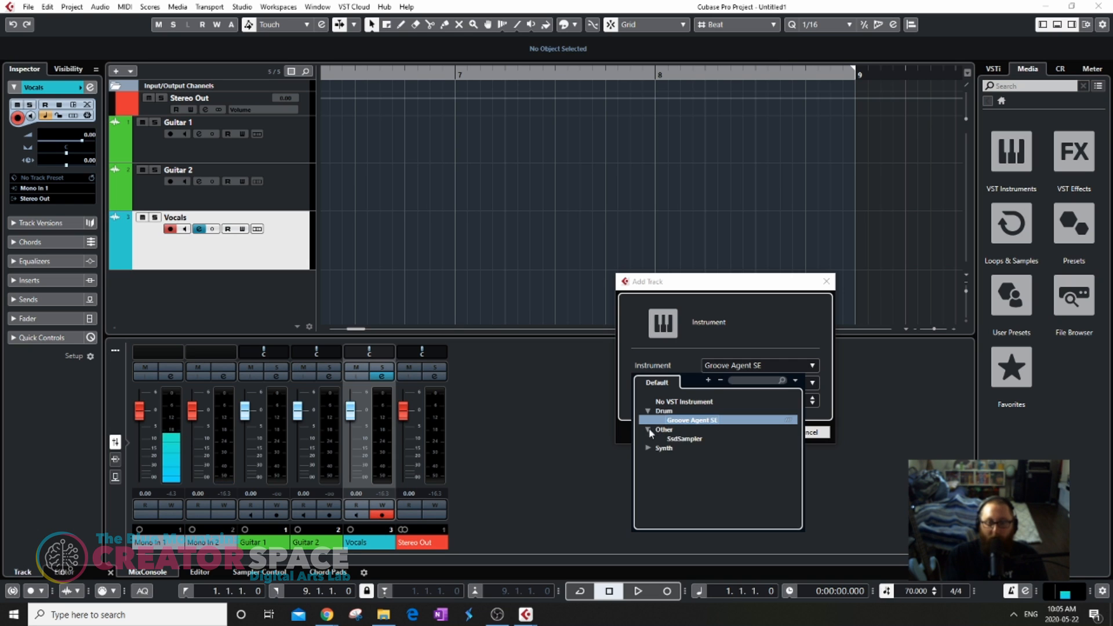
left_click(684, 439)
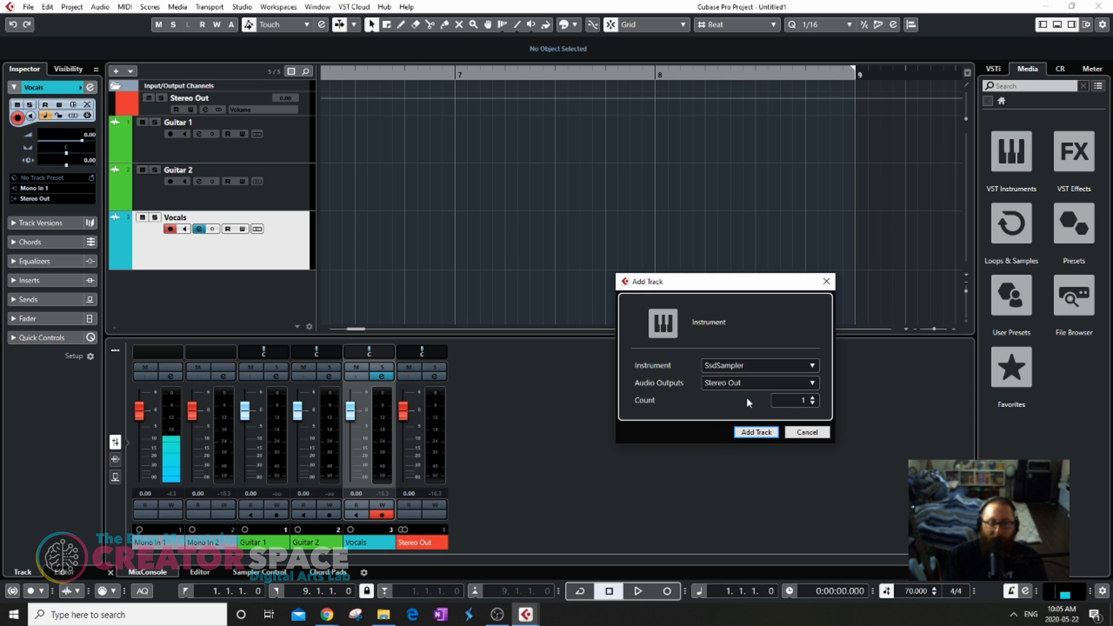
left_click(757, 432)
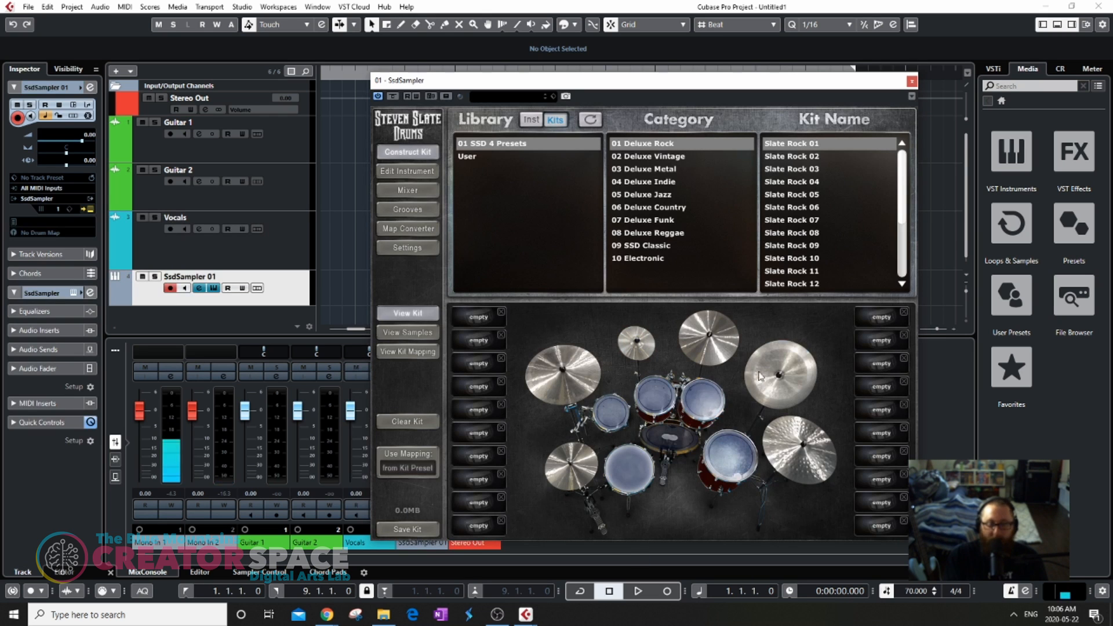
Load the Old Zep Classic 01 kit from the 02 Deluxe Vintage category of the SSD 4 Presets library.
left_click(634, 475)
left_click(489, 156)
left_click(490, 144)
left_click(660, 155)
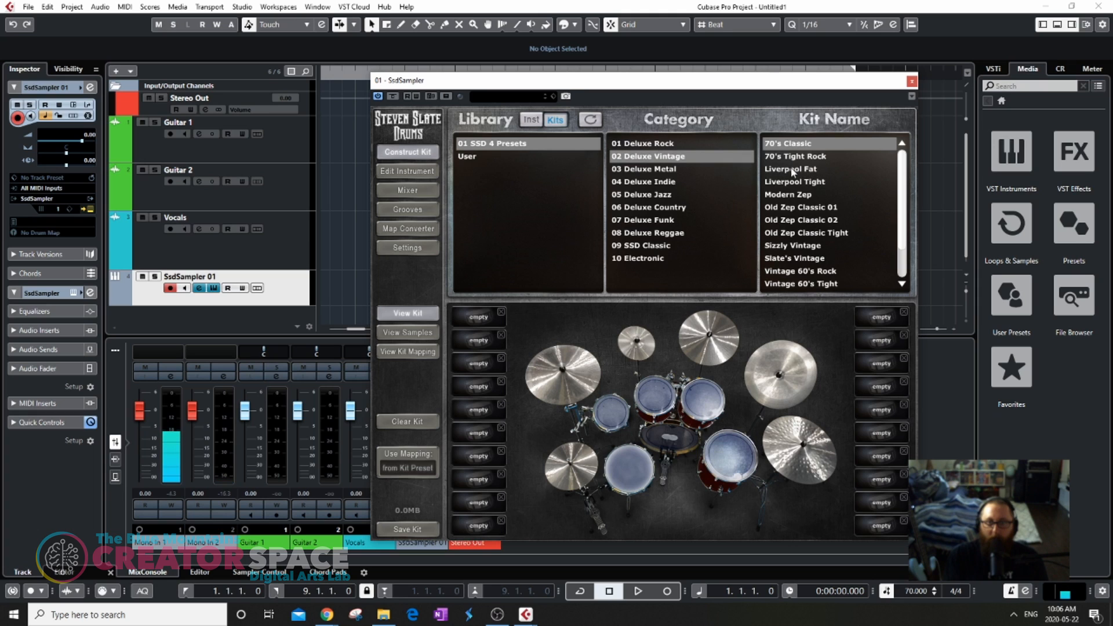
left_click(806, 209)
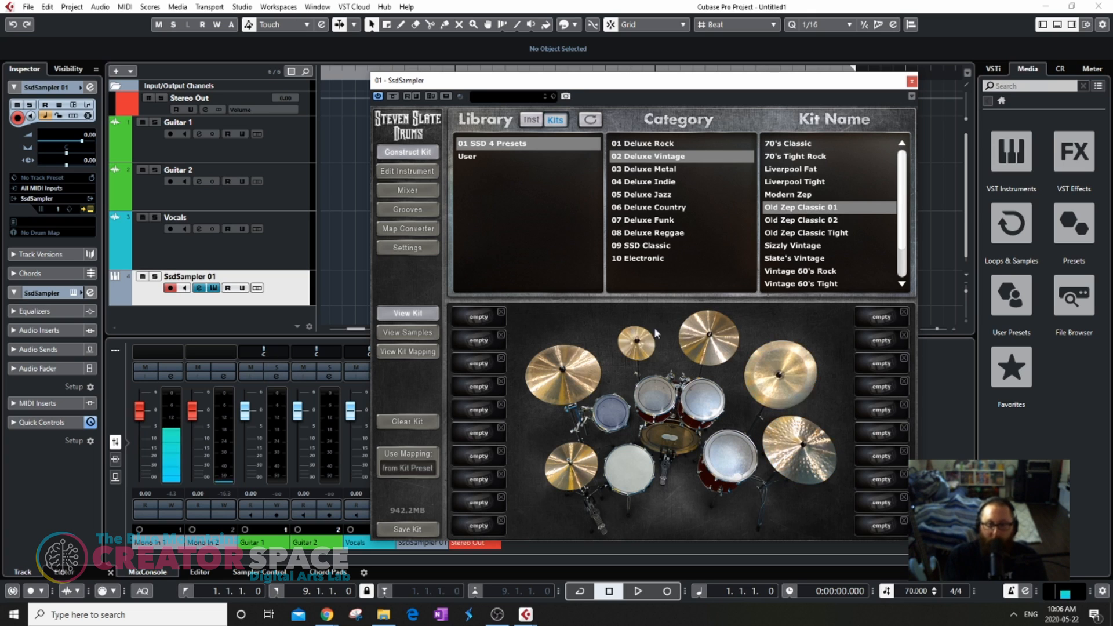
Audition the loaded kit's drums and cymbals in the drum kit view.
left_click(636, 464)
left_click(623, 425)
left_click(659, 401)
left_click(706, 405)
left_click(672, 439)
left_click(789, 384)
left_click(703, 399)
left_click(709, 342)
left_click(710, 342)
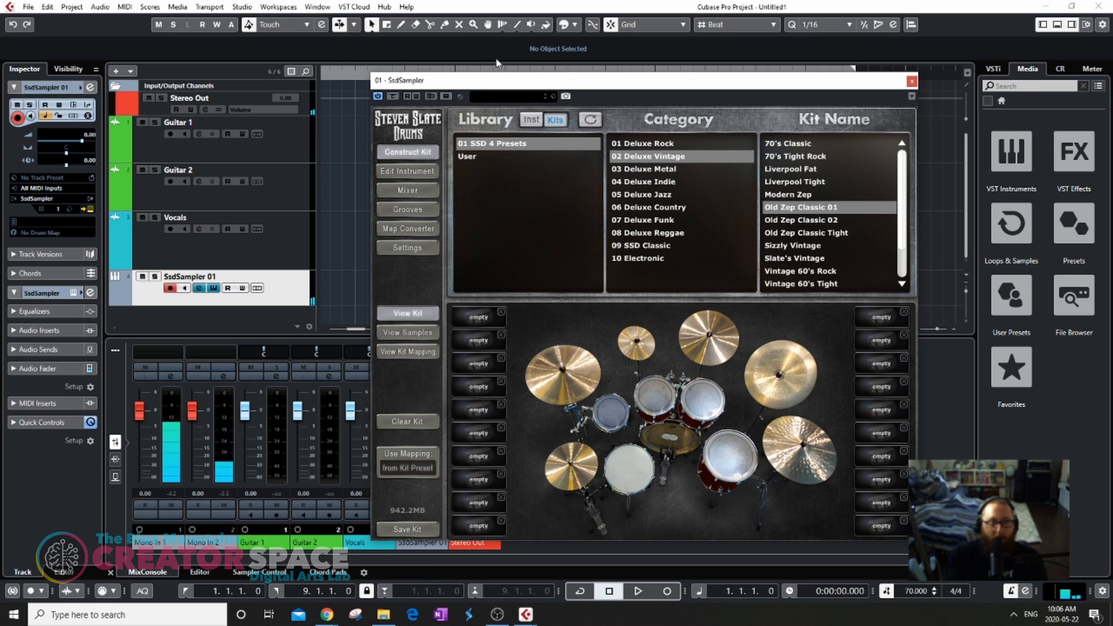
Move the SsdSampler window aside to uncover the track list and mixer channels.
left_click_drag(559, 85, 736, 96)
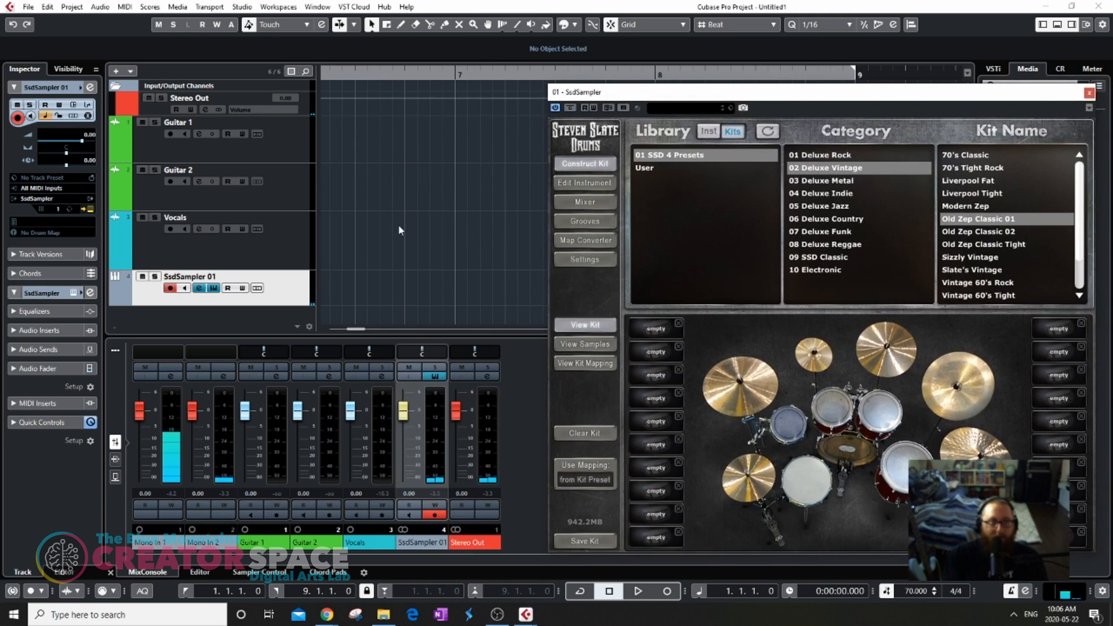
scroll(399, 229, "down", 1)
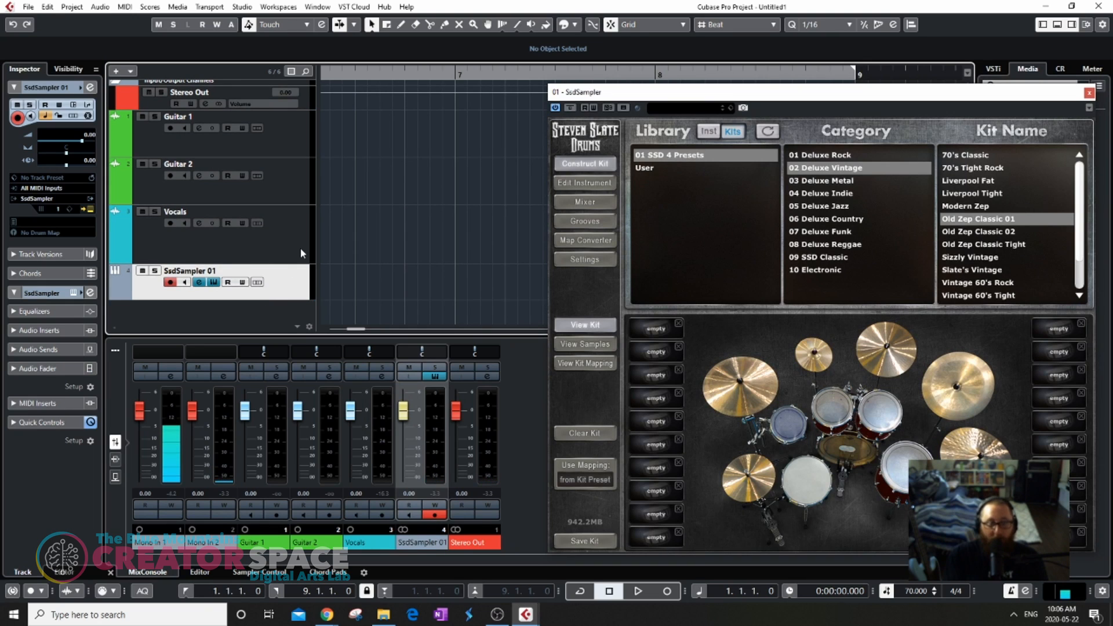
right_click(292, 286)
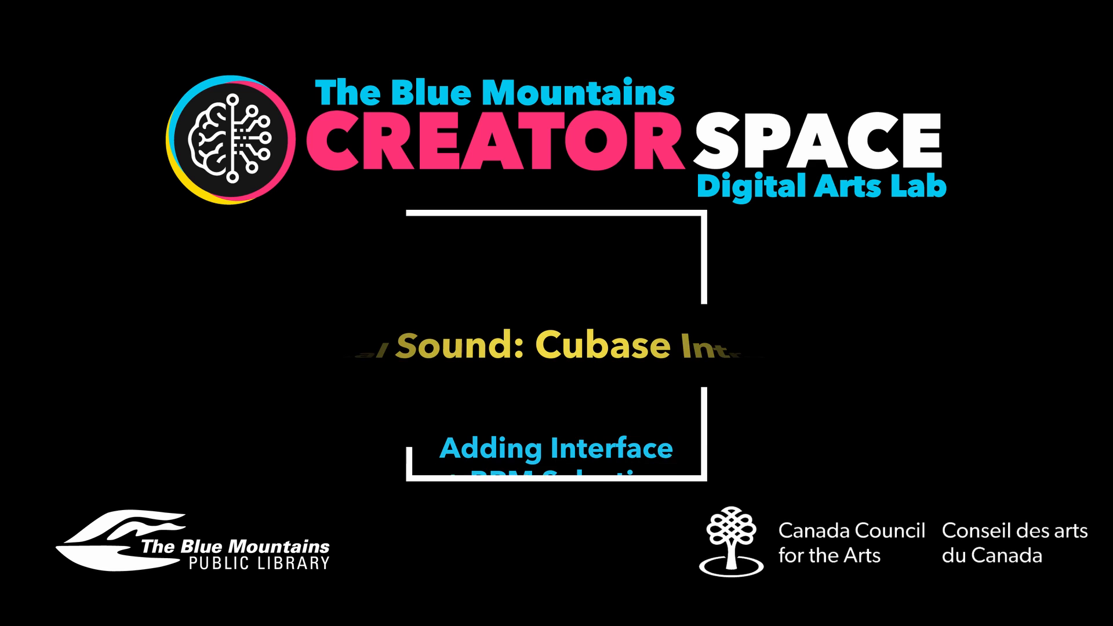